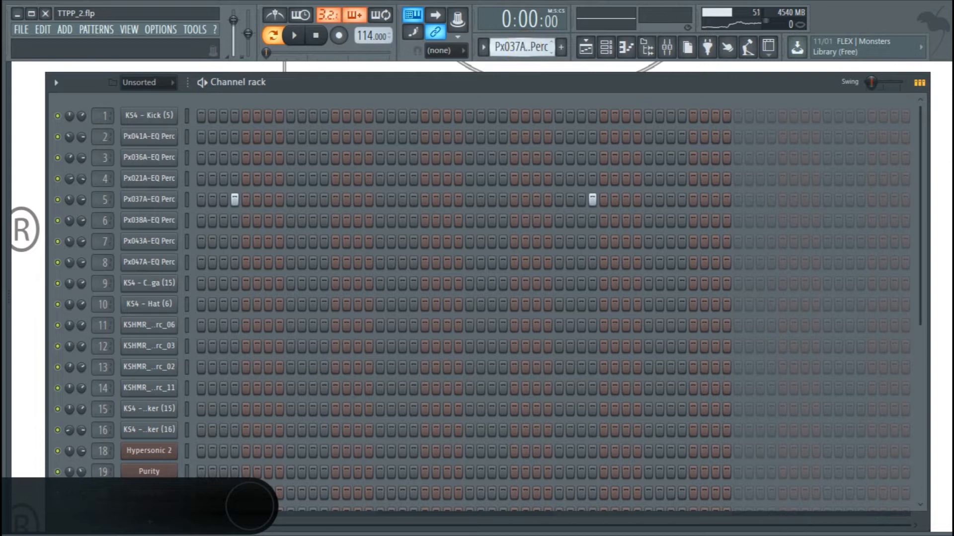
# Play back the Px037A, Px038A and Px043A percussion patterns and the conga pattern one after another.
pyautogui.moveTo(524, 47); pyautogui.dragTo(524, 42)
pyautogui.press('space')
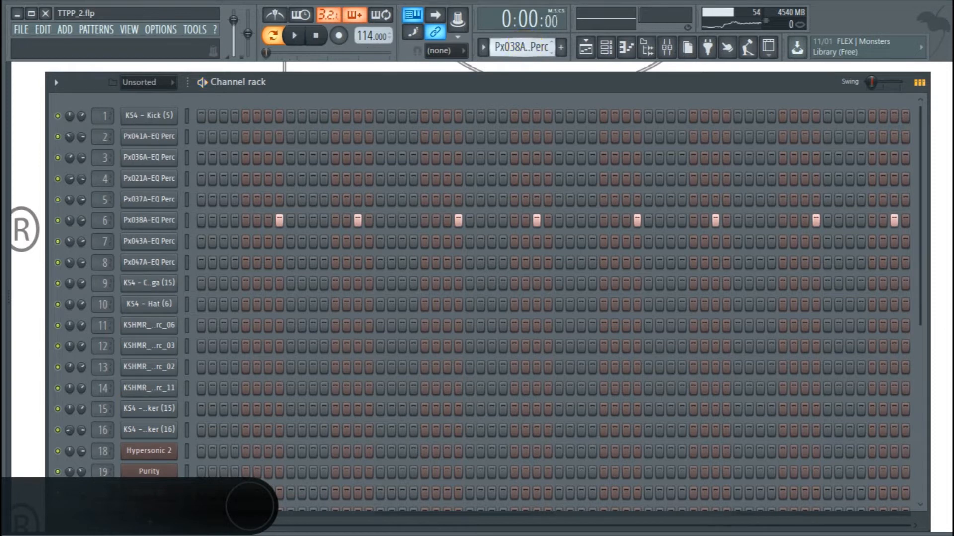
pyautogui.scroll(-1, 524, 47)
pyautogui.press('space')
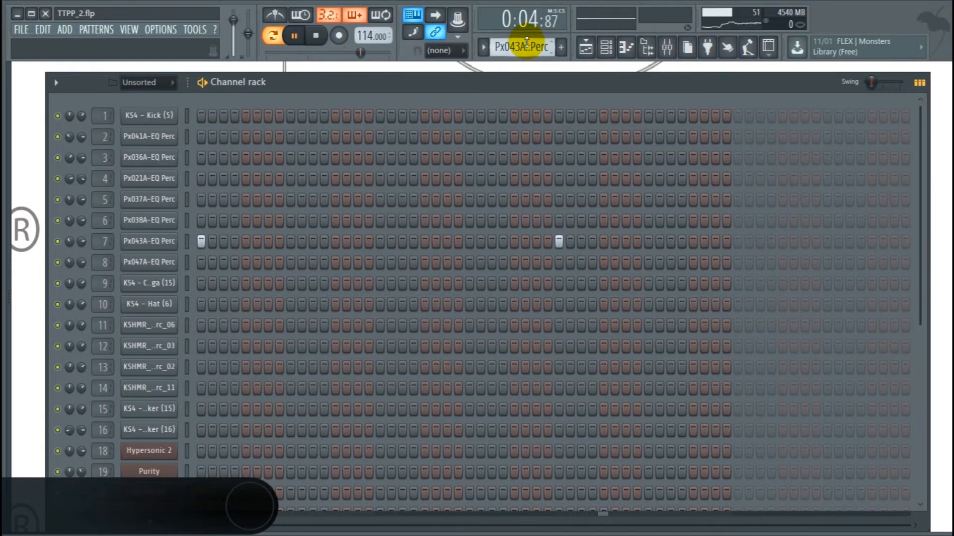
pyautogui.scroll(-2, 521, 47)
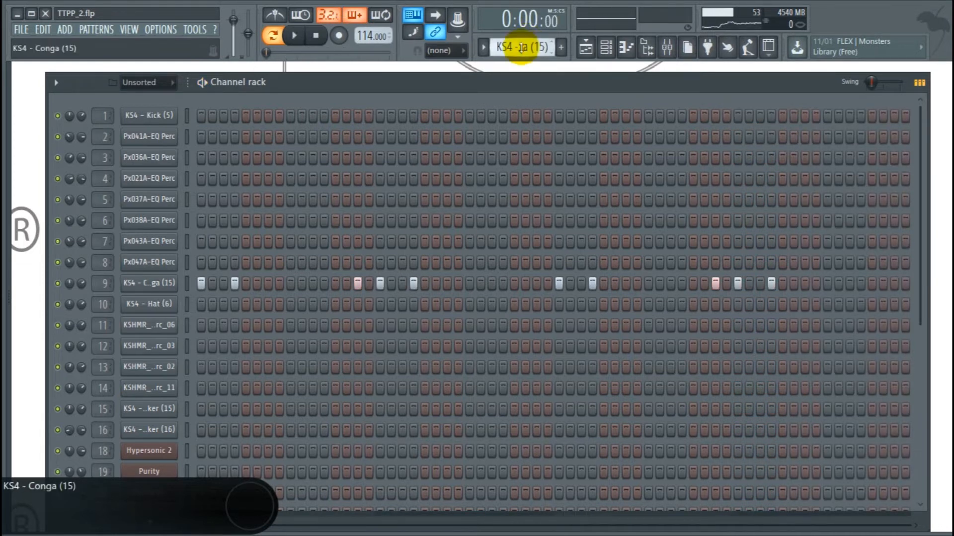
pyautogui.press('space')
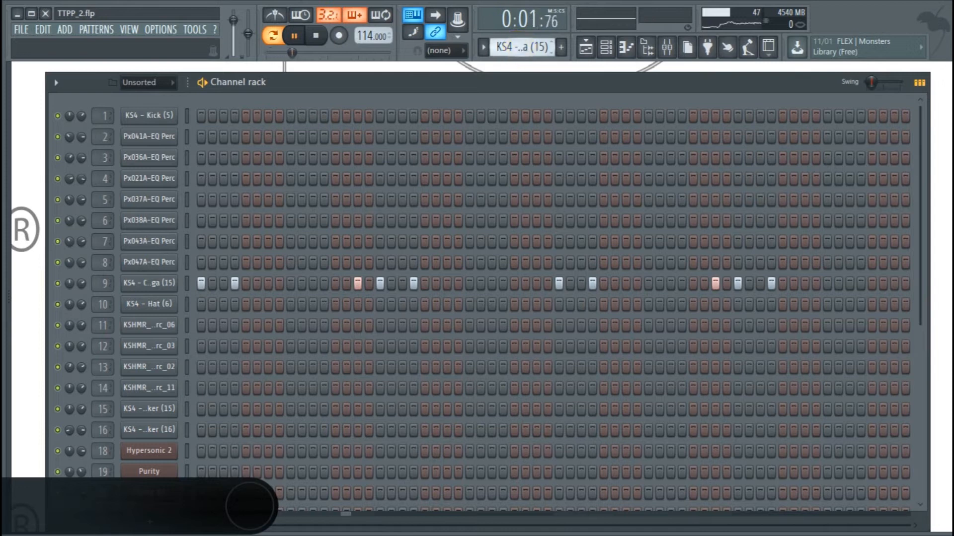
# Play the Px047A percussion pattern, then replay the conga pattern.
pyautogui.scroll(1, 520, 48)
pyautogui.press('space')
pyautogui.press('space')
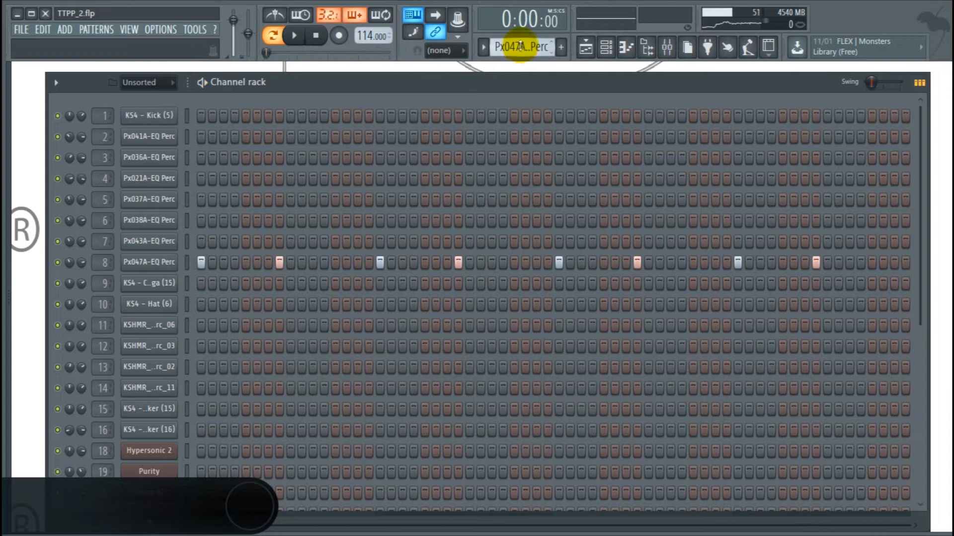
pyautogui.scroll(-1, 520, 47)
pyautogui.press('space')
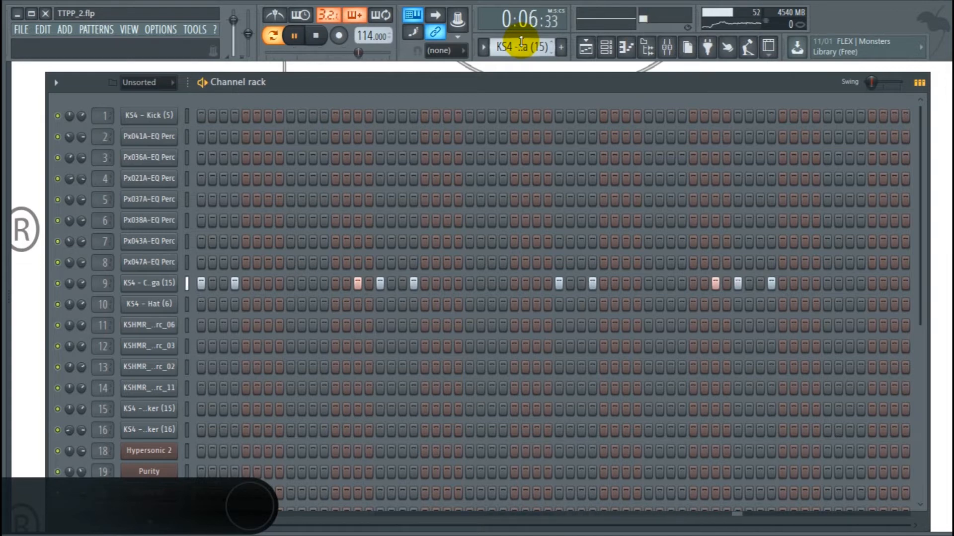
pyautogui.press('space')
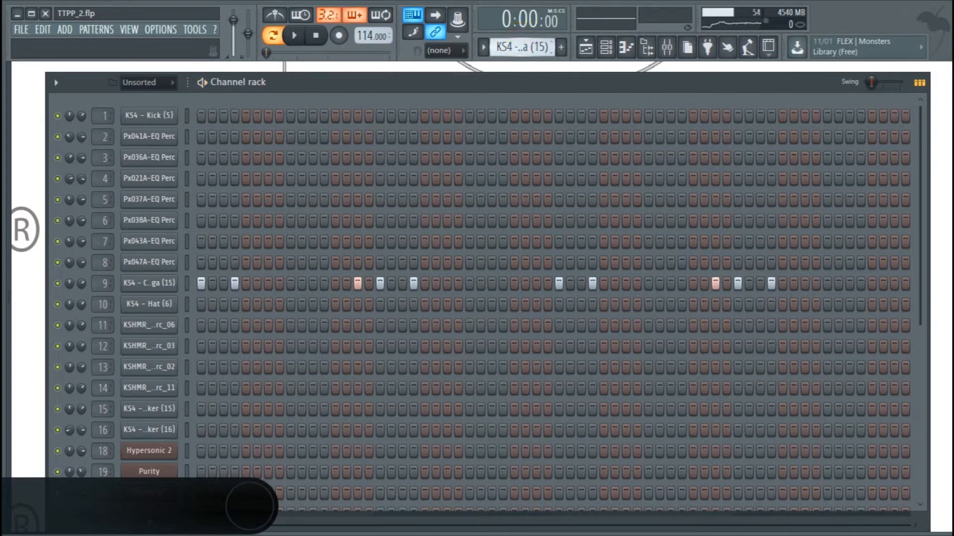
# Audition the hat pattern and the KSHMR hi-perc 06, 03 and 02 patterns in turn.
pyautogui.scroll(-1, 518, 45)
pyautogui.press('space')
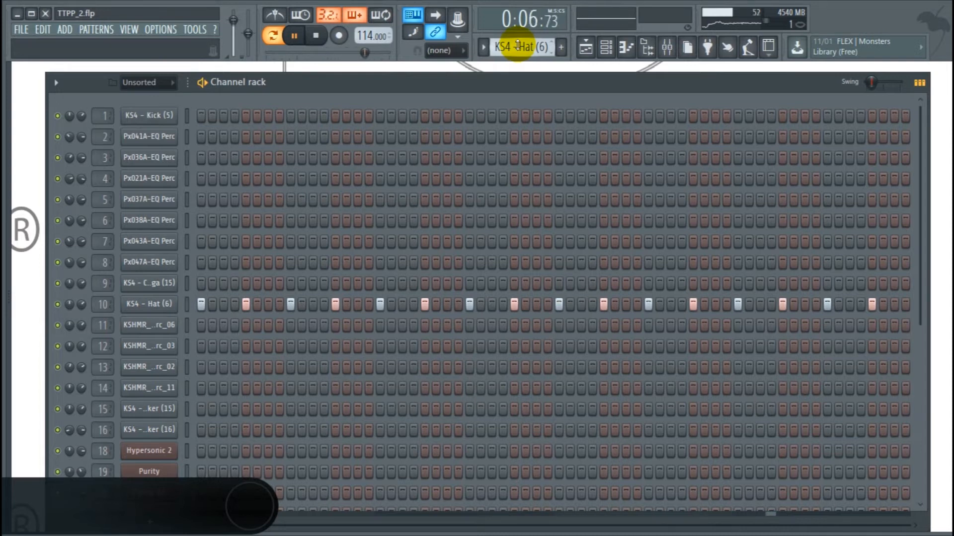
pyautogui.press('space')
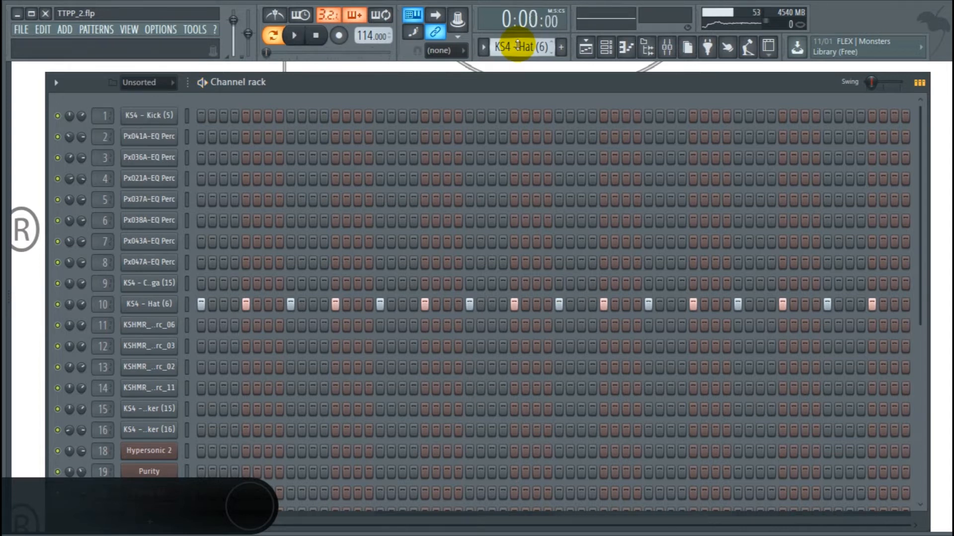
pyautogui.scroll(-1, 517, 46)
pyautogui.press('space')
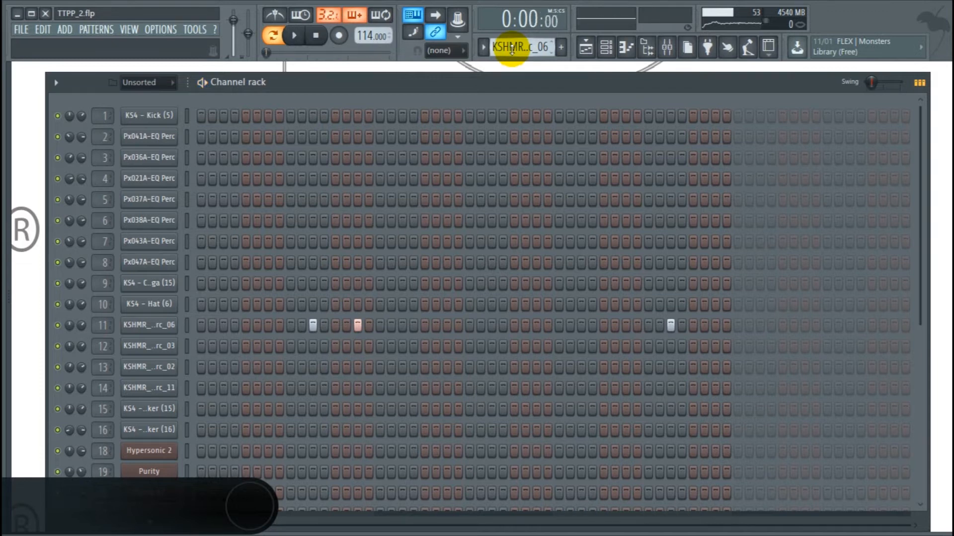
pyautogui.scroll(-1, 512, 47)
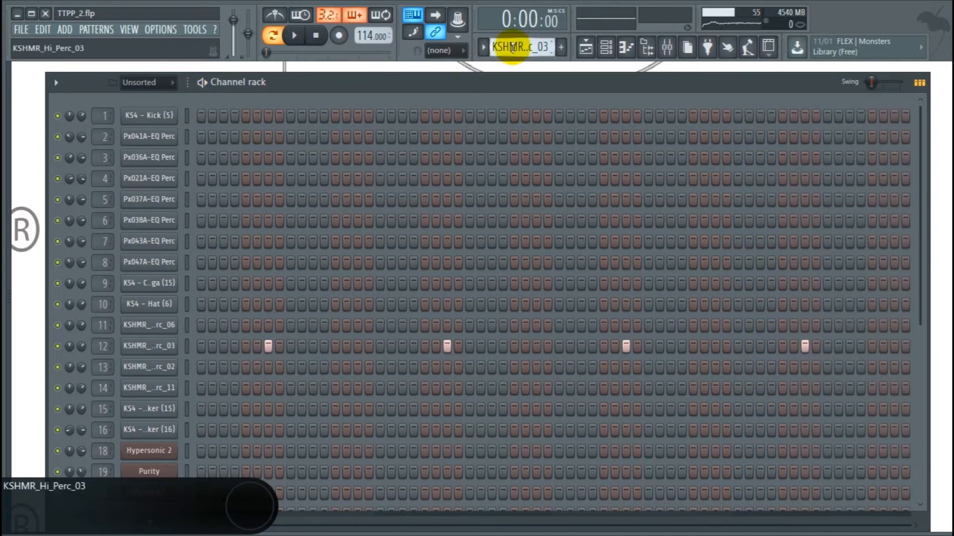
pyautogui.press('space')
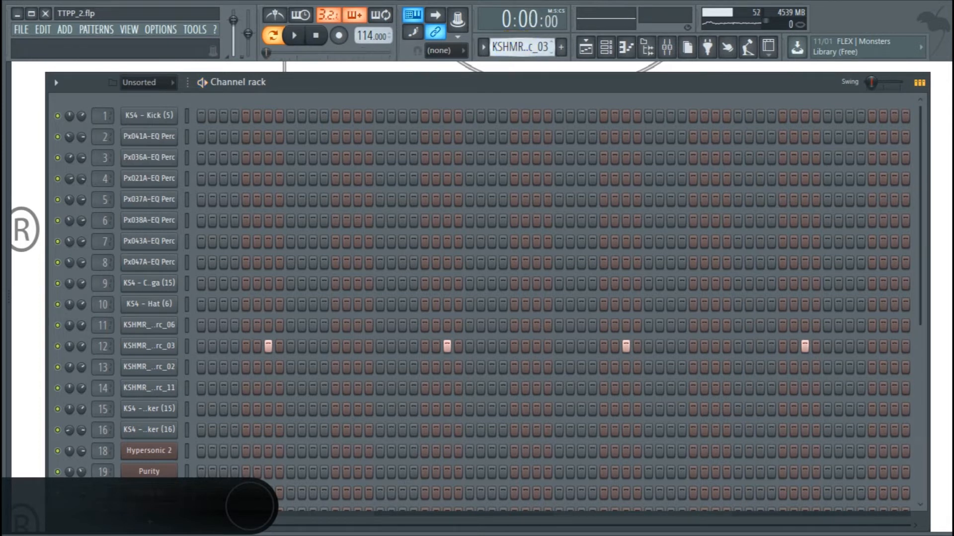
pyautogui.scroll(-1, 519, 48)
pyautogui.press('space')
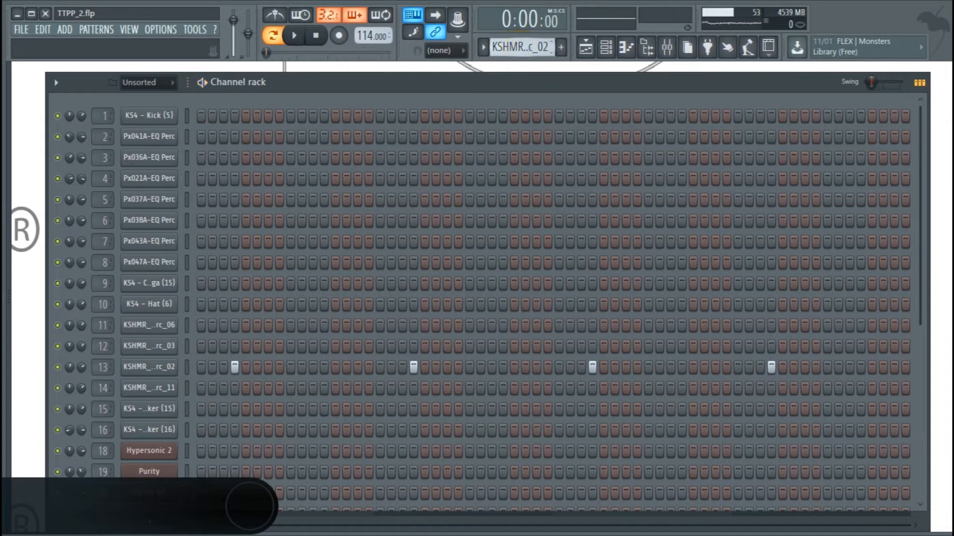
# Audition the KSHMR hi-perc 11 pattern and both shaker patterns.
pyautogui.moveTo(521, 48); pyautogui.dragTo(521, 44)
pyautogui.press('space')
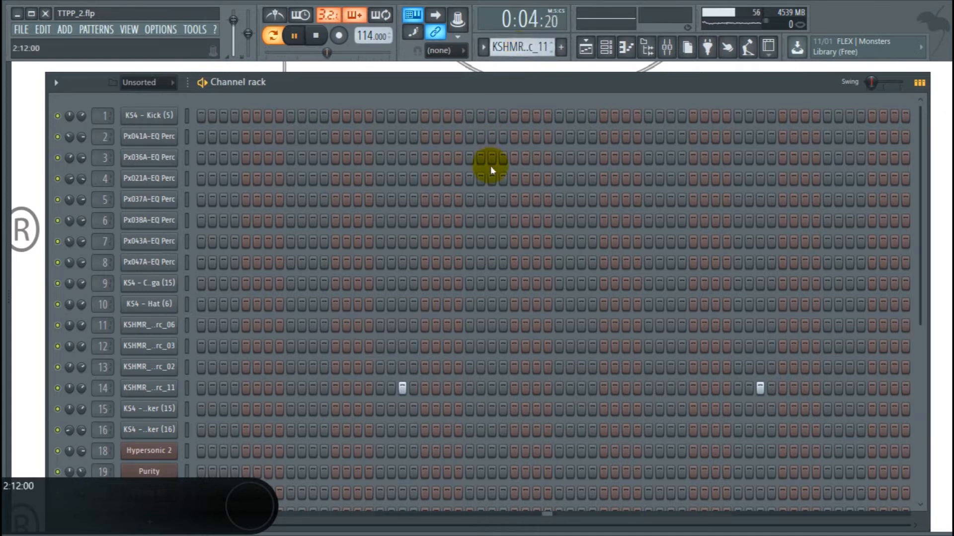
pyautogui.scroll(-5, 468, 228)
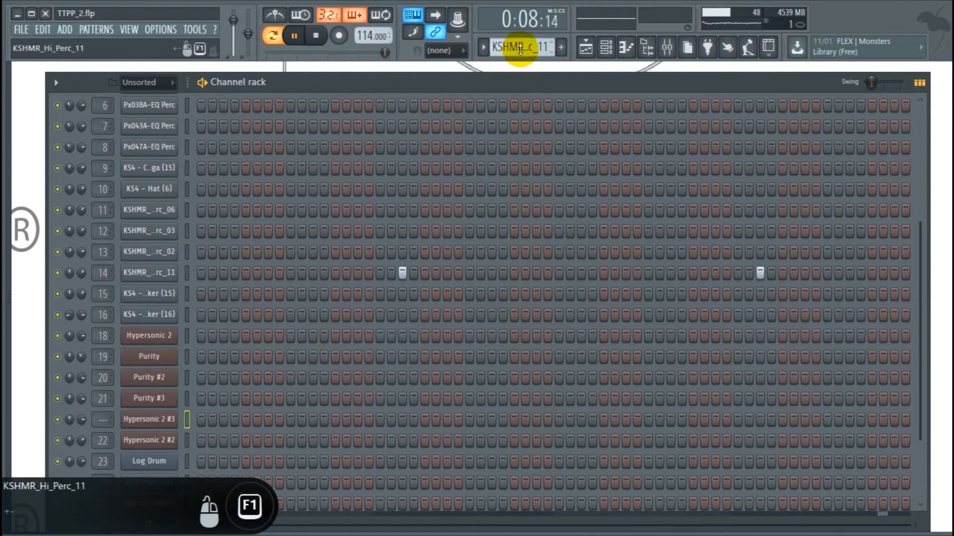
pyautogui.moveTo(520, 49); pyautogui.dragTo(520, 45)
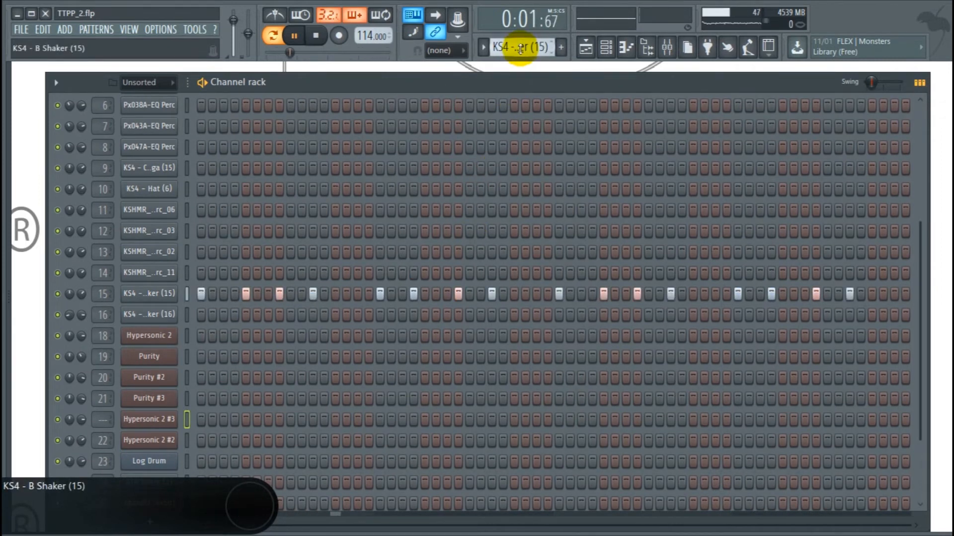
pyautogui.scroll(-3, 485, 170)
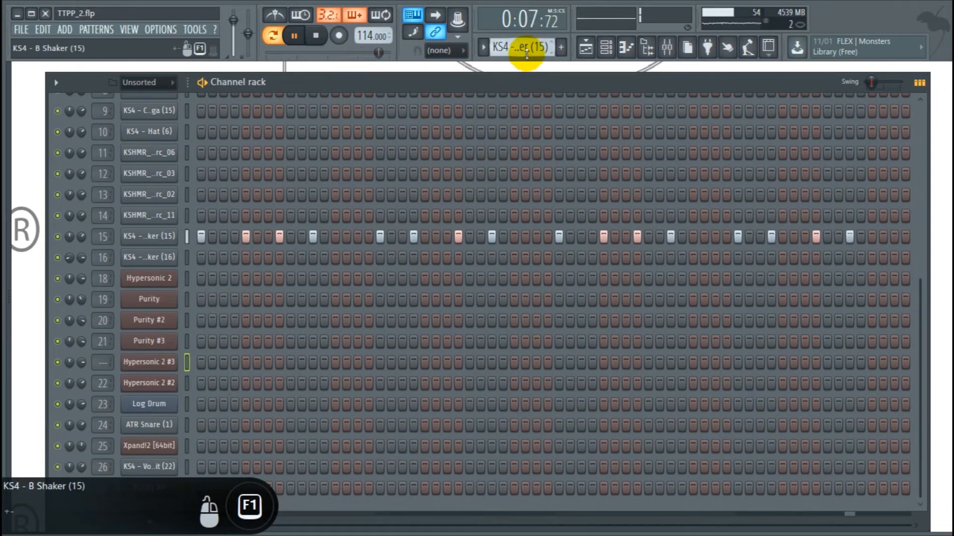
pyautogui.moveTo(526, 53); pyautogui.dragTo(526, 48)
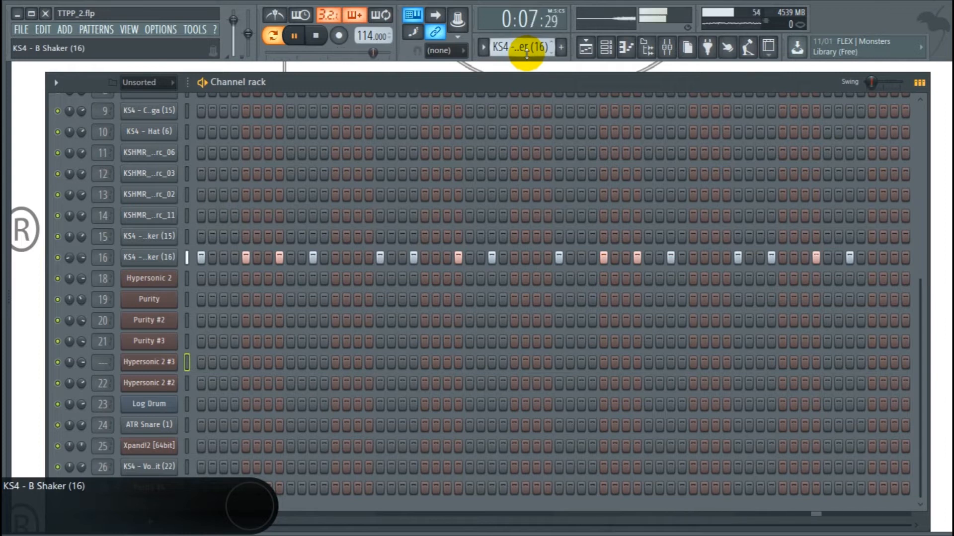
# Play the Hypersonic 2 pattern and inspect its sustained chord notes in the piano roll.
pyautogui.scroll(1, 527, 54)
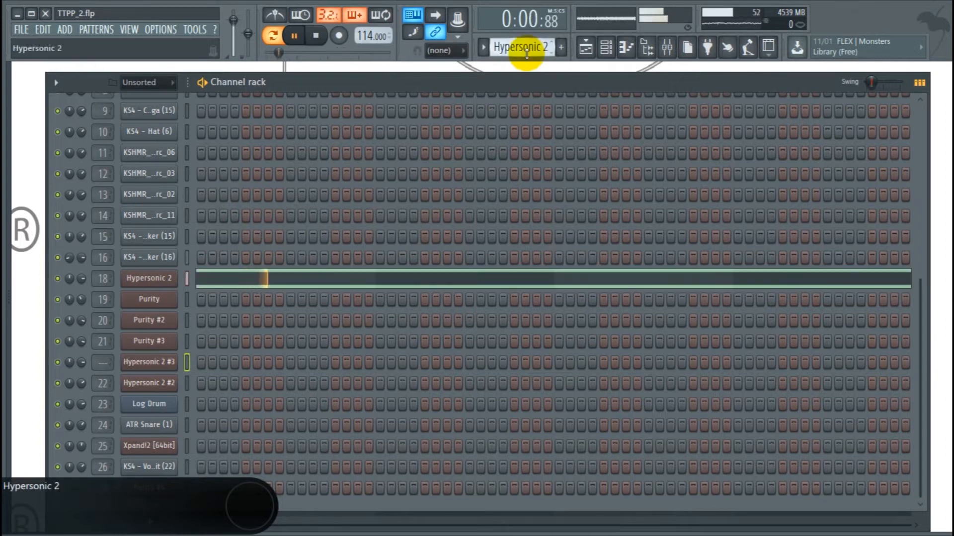
pyautogui.press('space')
pyautogui.press('space')
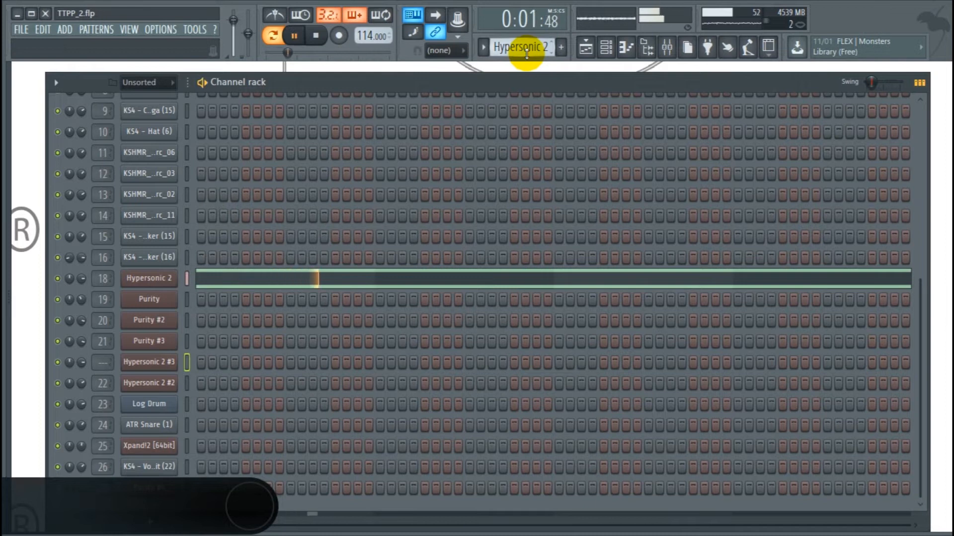
pyautogui.click(330, 277)
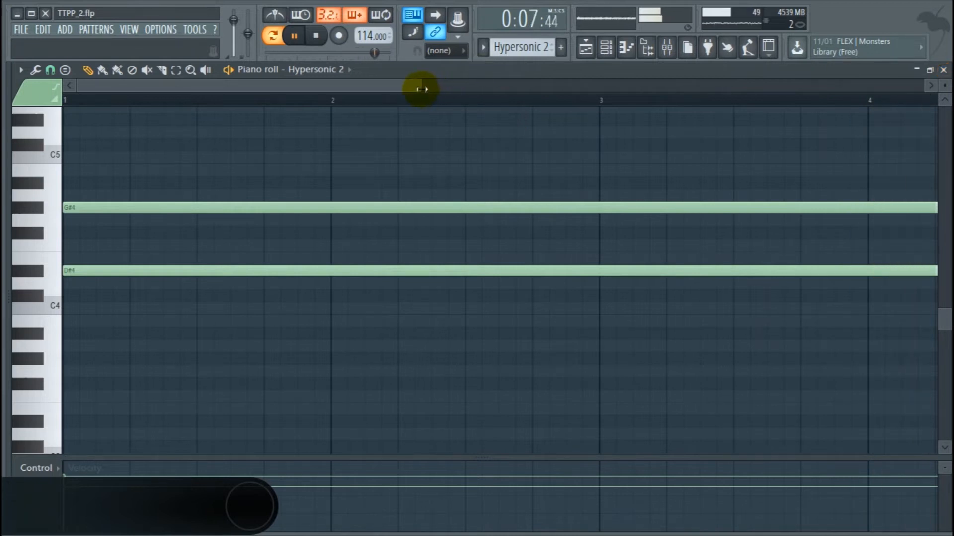
pyautogui.moveTo(421, 89); pyautogui.dragTo(667, 47)
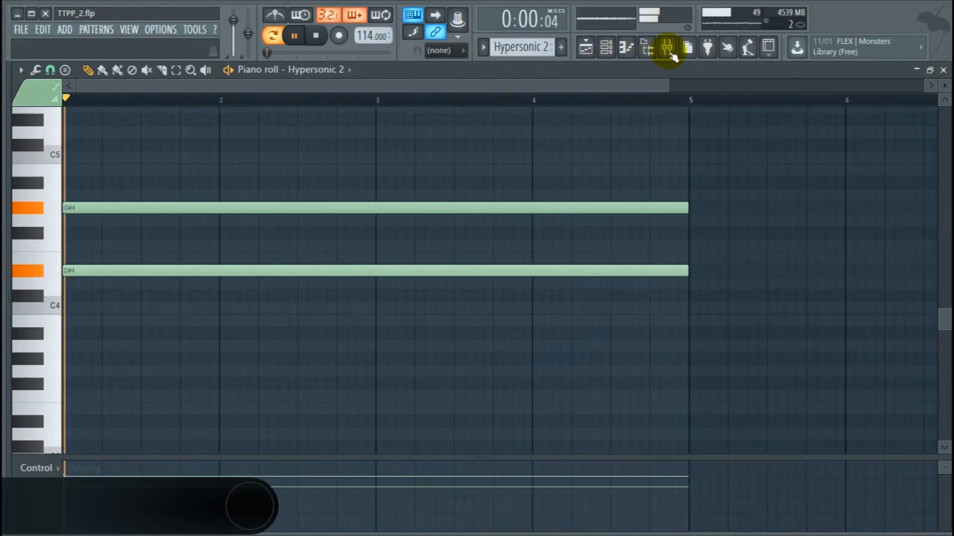
pyautogui.click(943, 70)
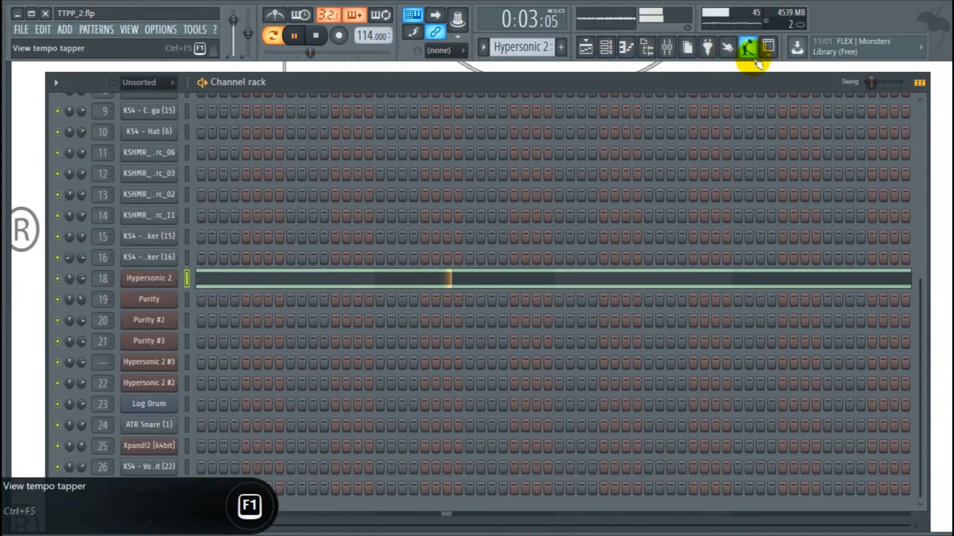
# Play the Purity melody pattern and inspect its notes in the piano roll.
pyautogui.scroll(-1, 511, 47)
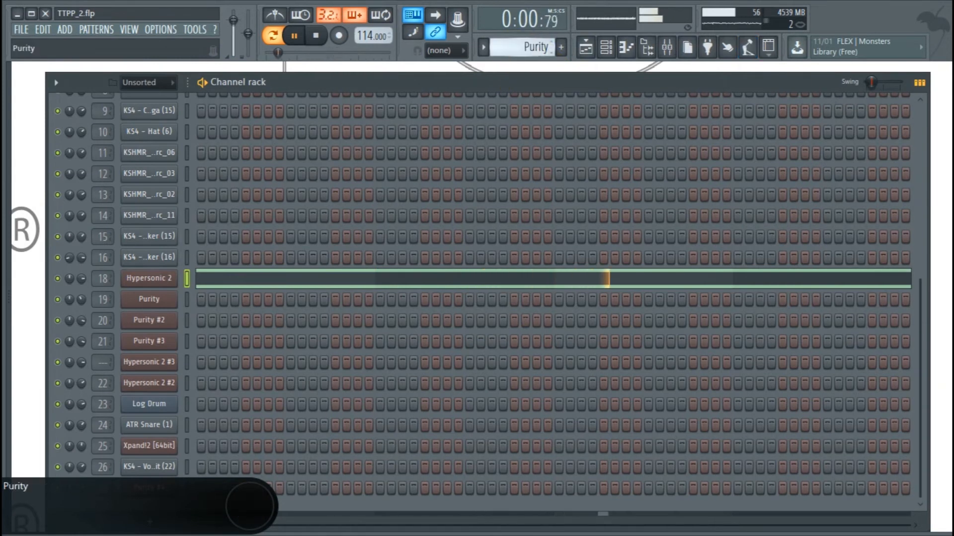
pyautogui.press('space')
pyautogui.press('space')
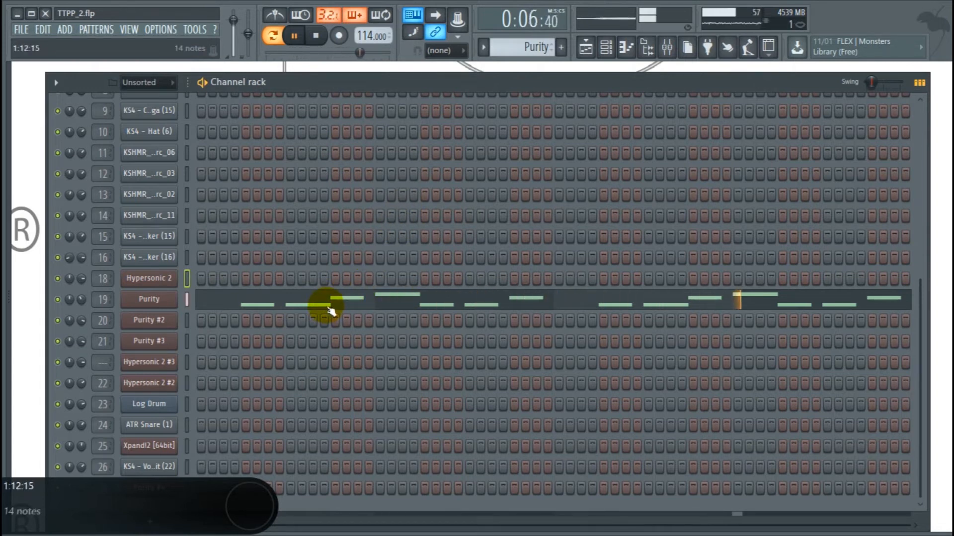
pyautogui.click(299, 309)
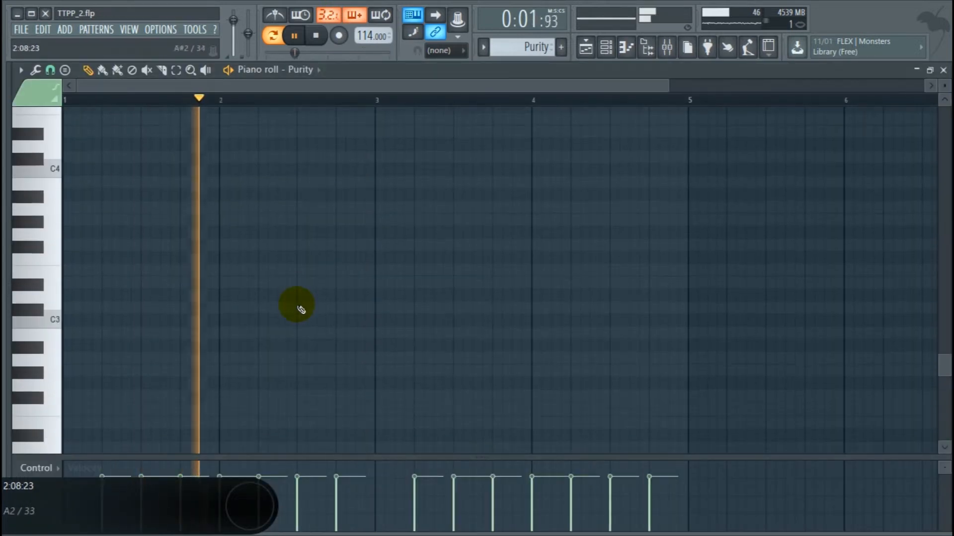
pyautogui.scroll(5, 301, 309)
pyautogui.scroll(5, 300, 309)
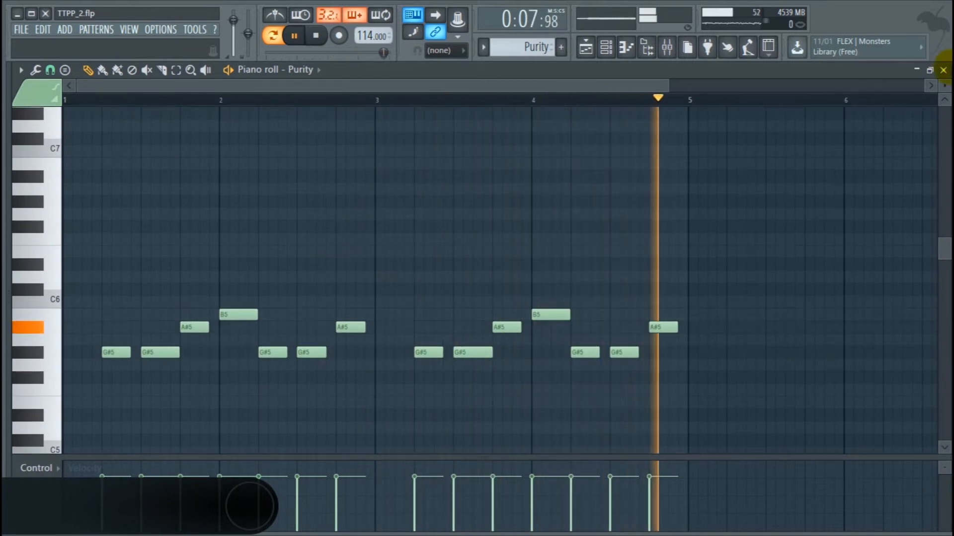
pyautogui.click(943, 70)
pyautogui.press('space')
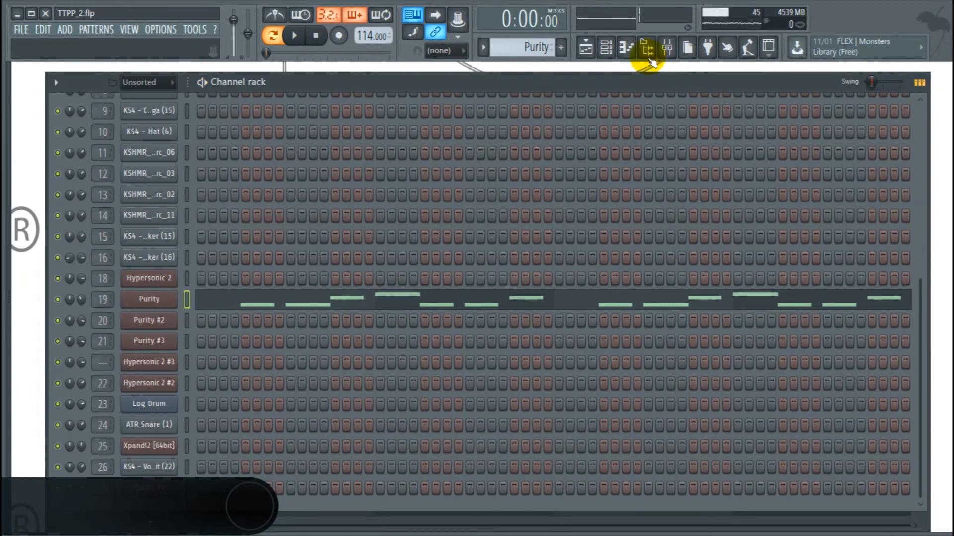
# Play the Purity #2 pattern and inspect its notes in the piano roll.
pyautogui.scroll(-1, 541, 47)
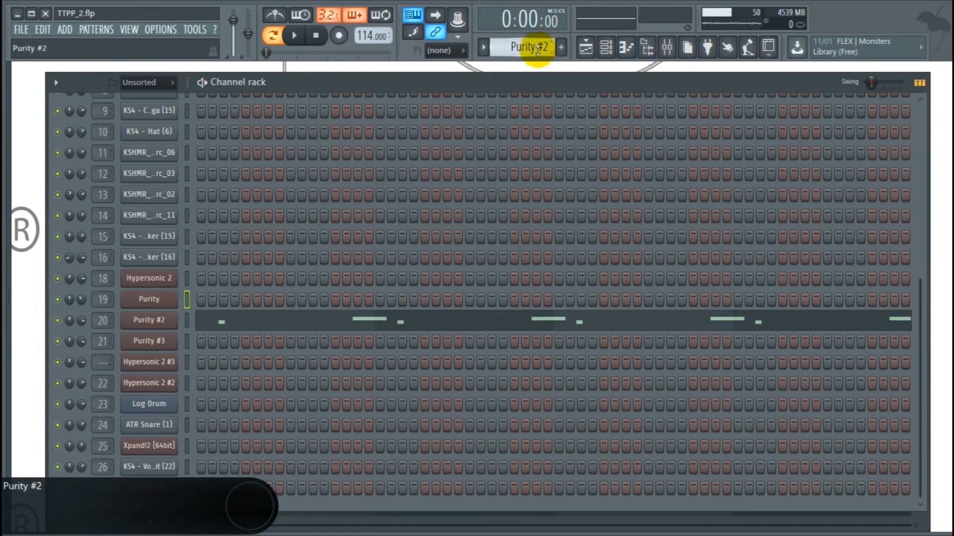
pyautogui.press('space')
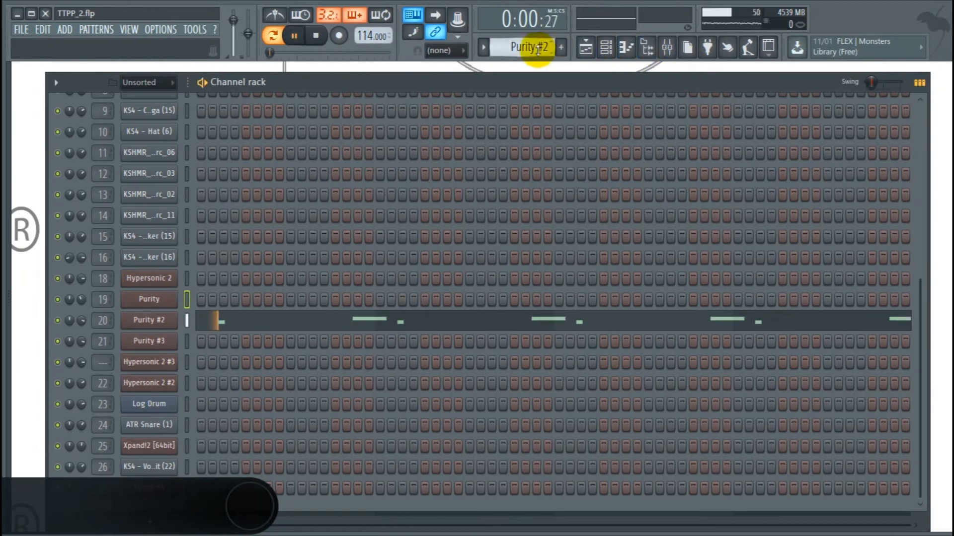
pyautogui.click(256, 320)
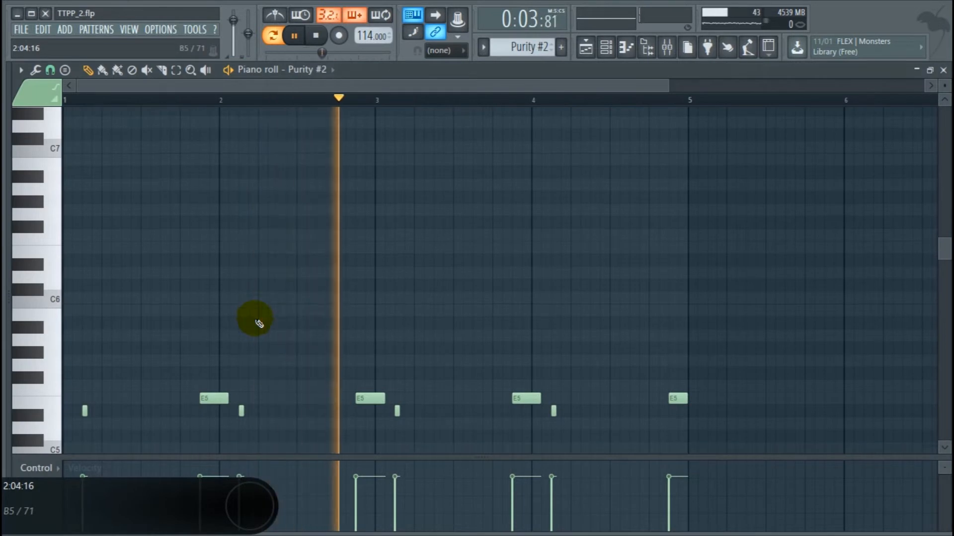
pyautogui.scroll(2, 522, 249)
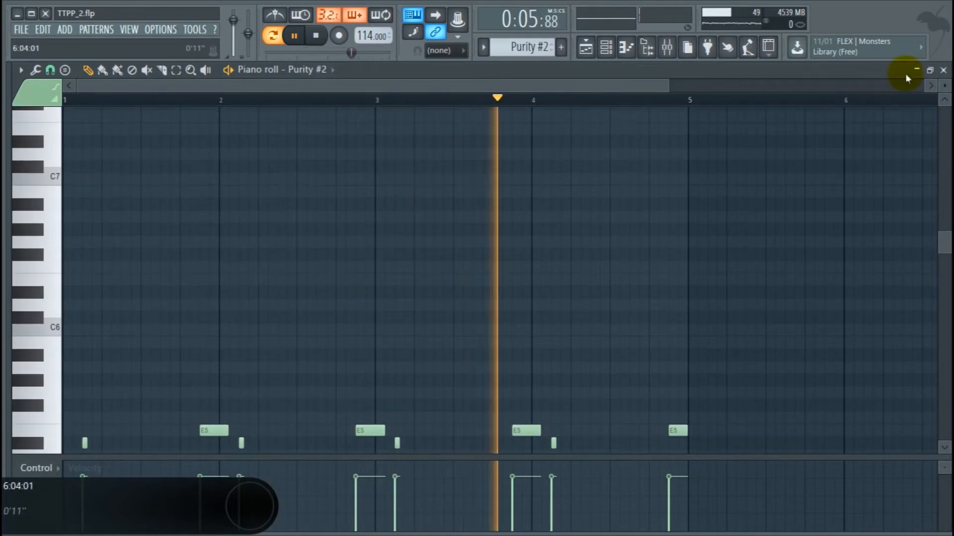
pyautogui.click(943, 70)
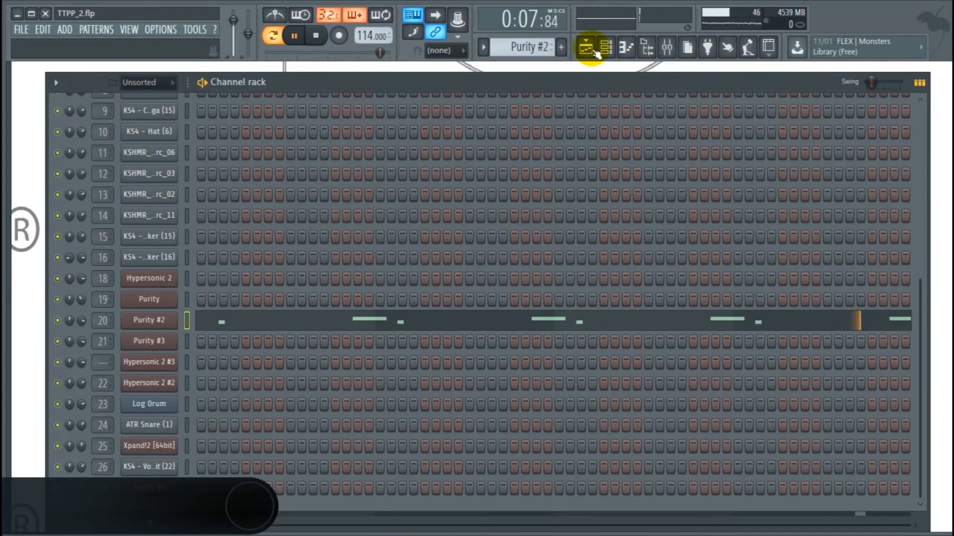
# Switch to the Purity #3 pattern and play it.
pyautogui.press('space')
pyautogui.scroll(-1, 521, 47)
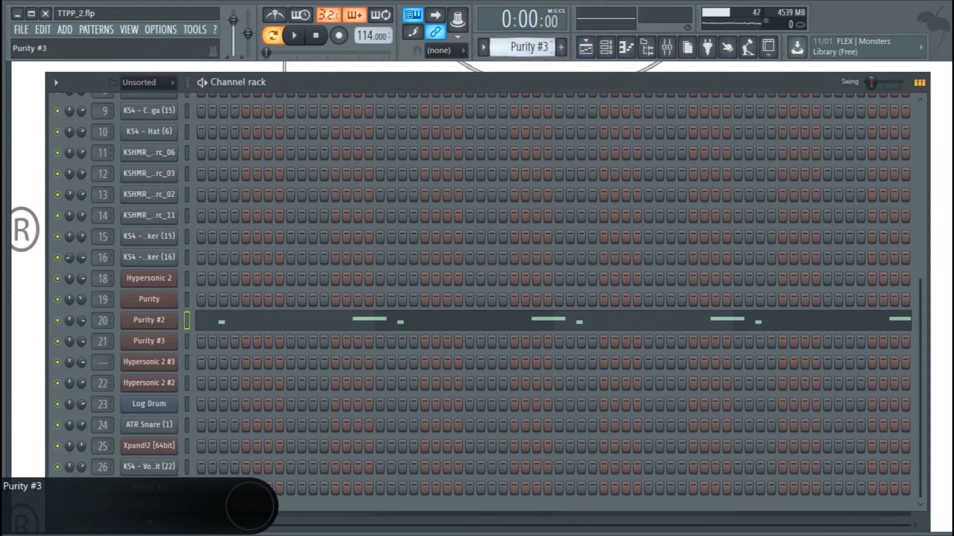
pyautogui.press('space')
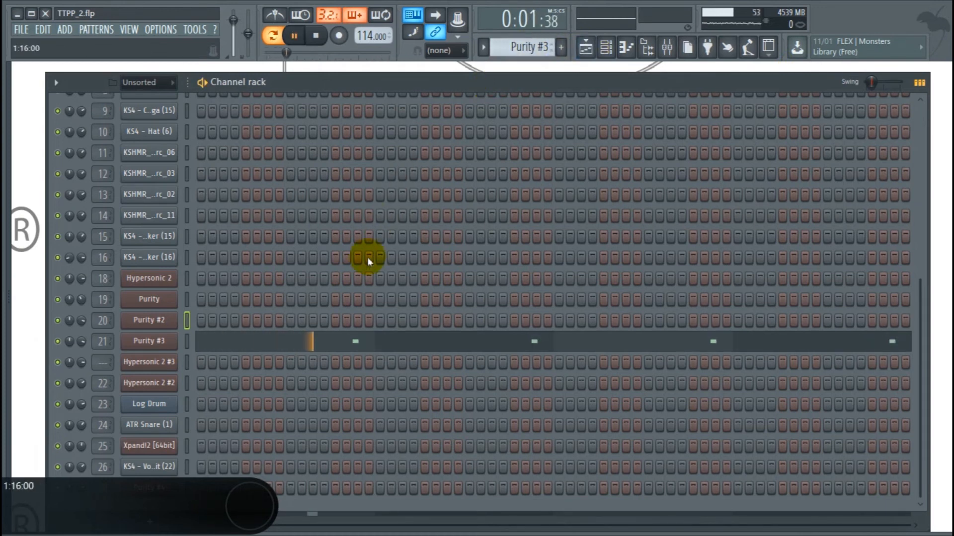
# Inspect the Purity #3 pattern's notes in the piano roll, then close it and stop playback.
pyautogui.click(331, 347)
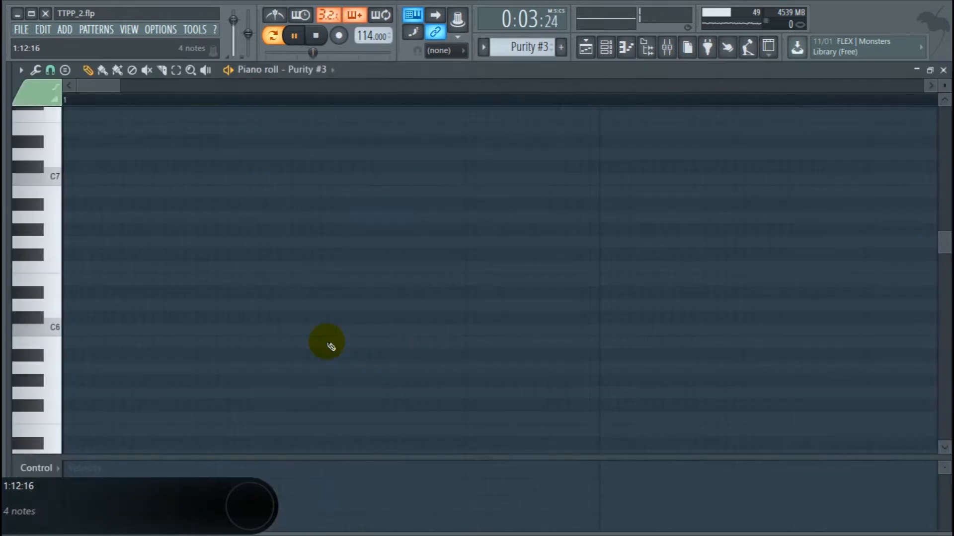
pyautogui.scroll(6, 330, 343)
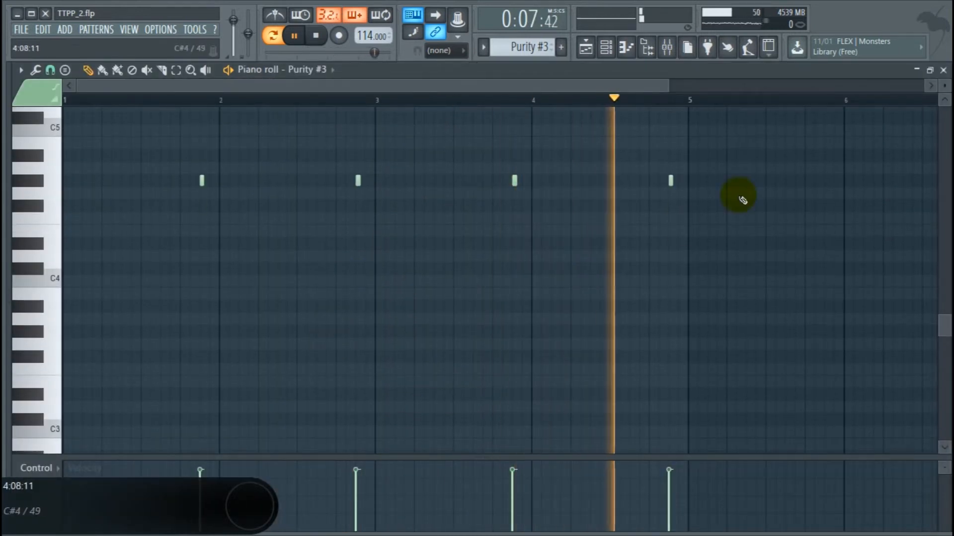
pyautogui.click(945, 70)
pyautogui.press('space')
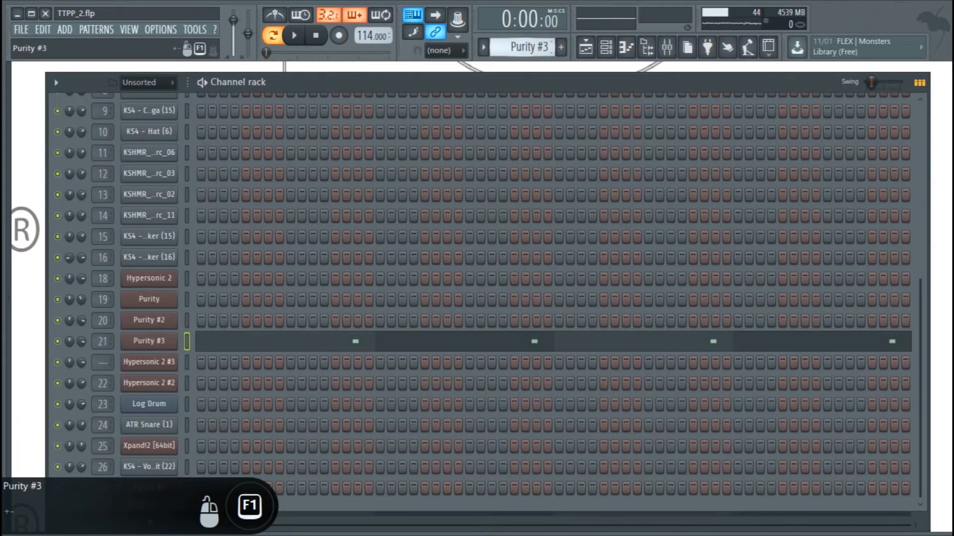
# Switch to the Hypersonic 2 #2 pattern, play it, and inspect its chord notes in the piano roll.
pyautogui.scroll(-2, 546, 49)
pyautogui.press('space')
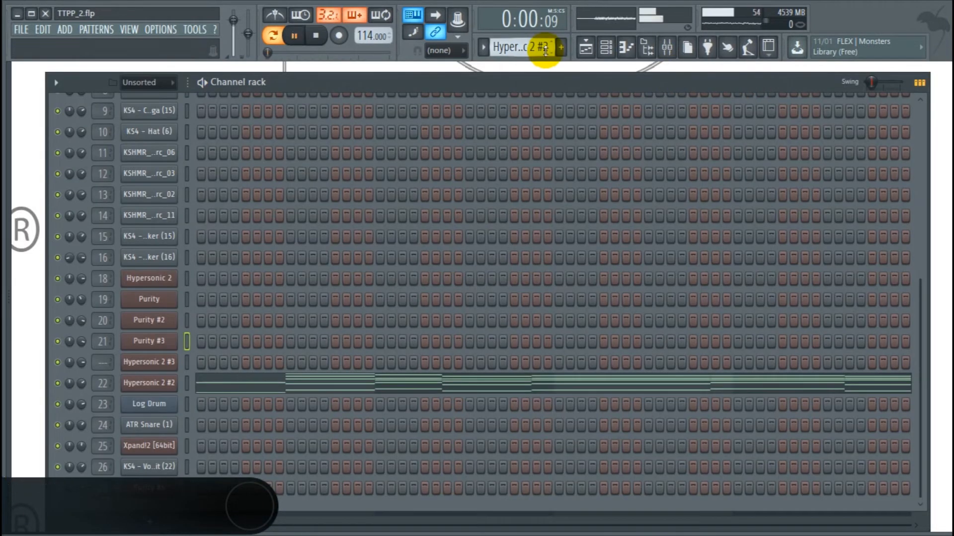
pyautogui.click(285, 388)
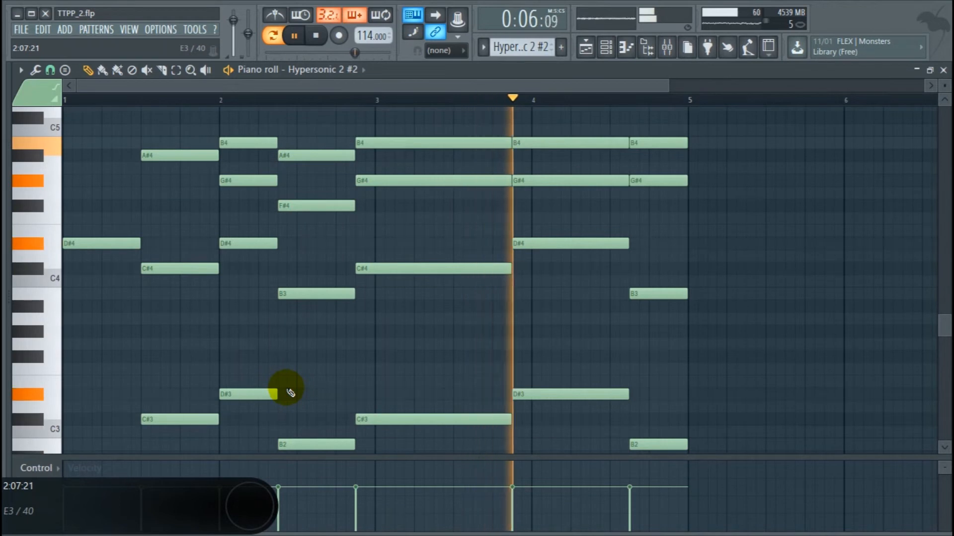
pyautogui.scroll(-1, 289, 390)
pyautogui.scroll(-10, 288, 389)
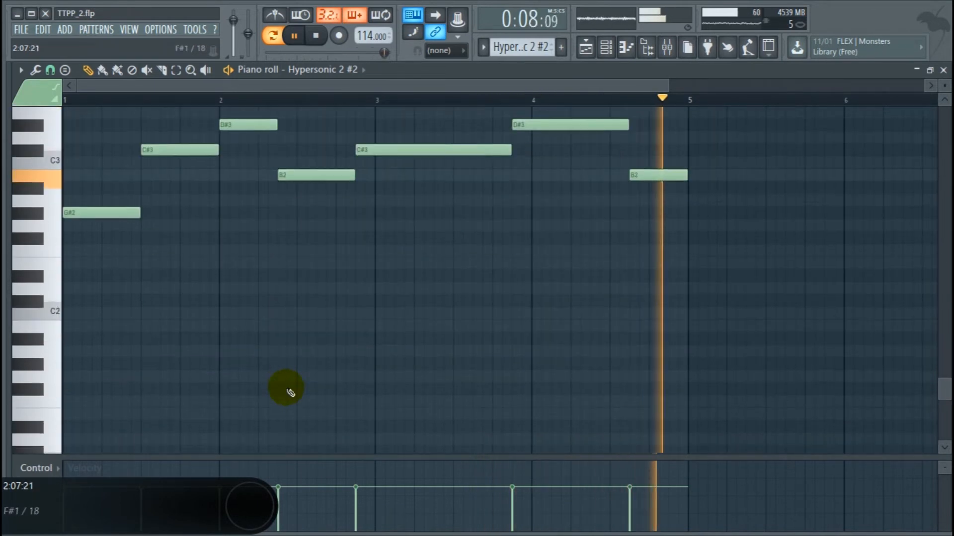
pyautogui.scroll(10, 291, 393)
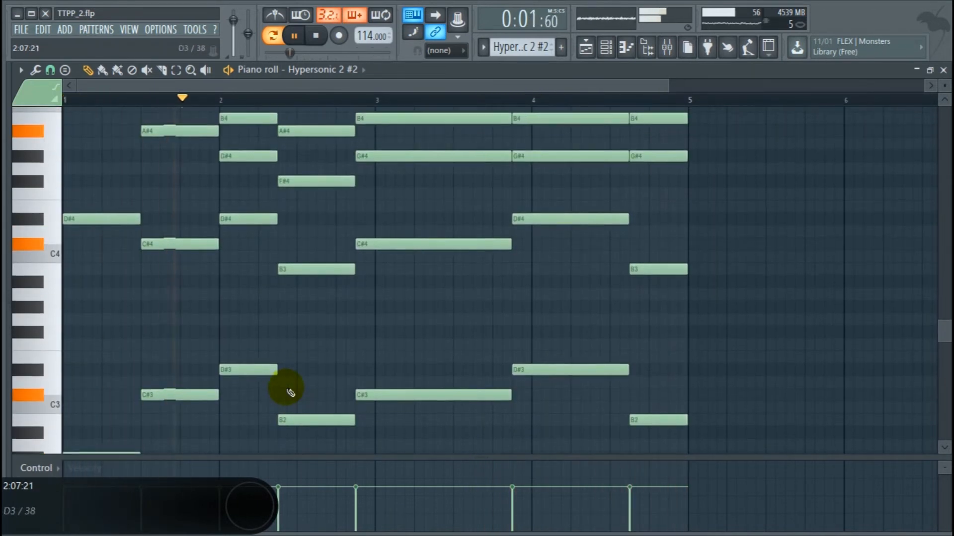
pyautogui.scroll(-2, 291, 392)
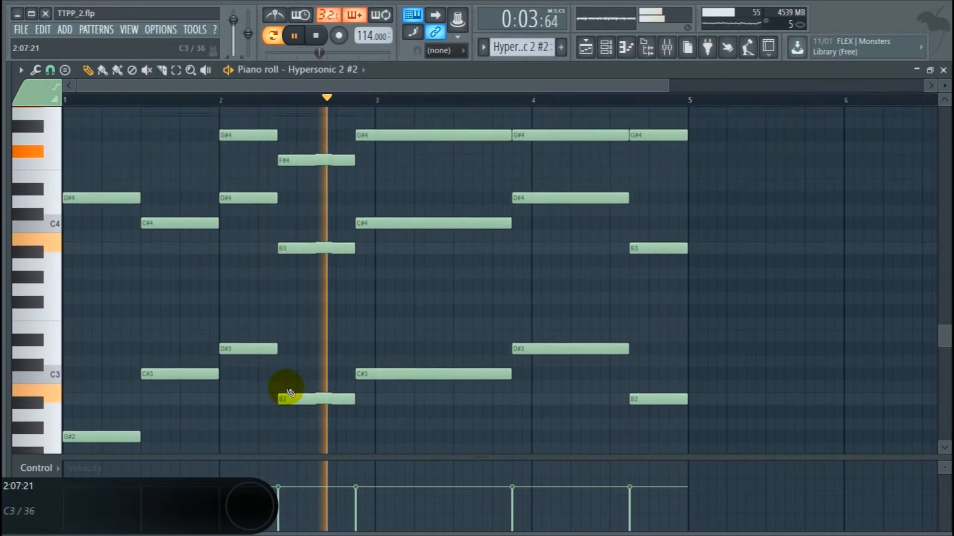
pyautogui.scroll(-1, 290, 393)
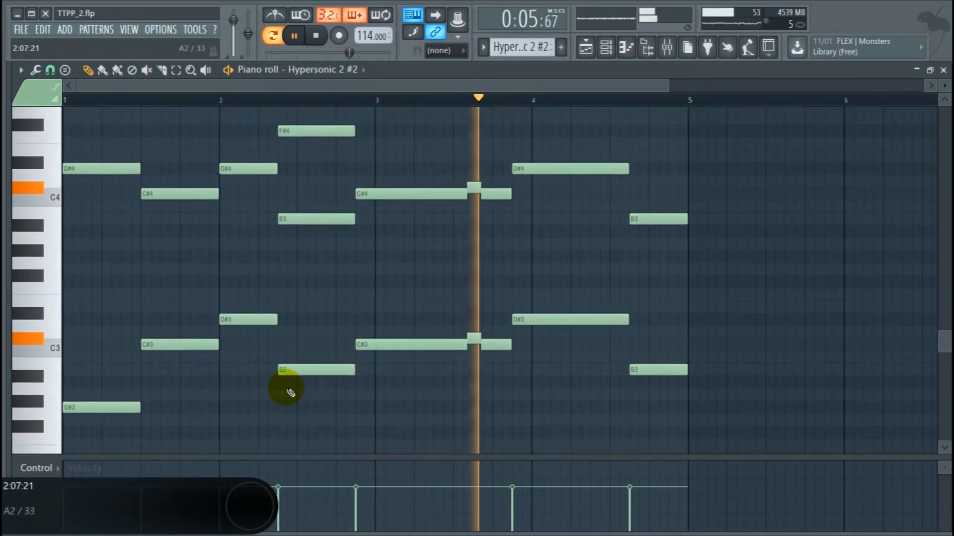
pyautogui.scroll(3, 290, 392)
pyautogui.scroll(2, 291, 393)
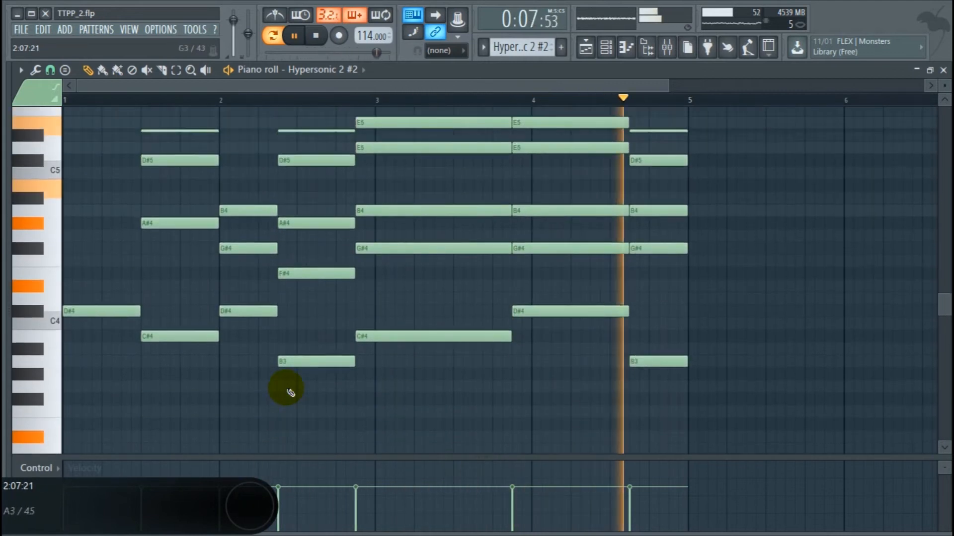
pyautogui.click(943, 70)
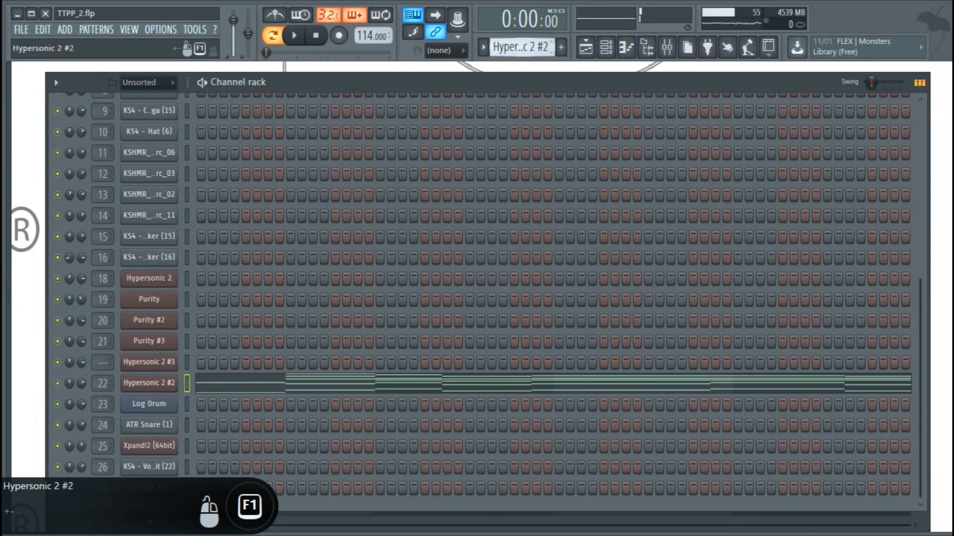
# Switch to the Log Drum pattern, play it, and inspect its notes in the piano roll.
pyautogui.scroll(-1, 520, 47)
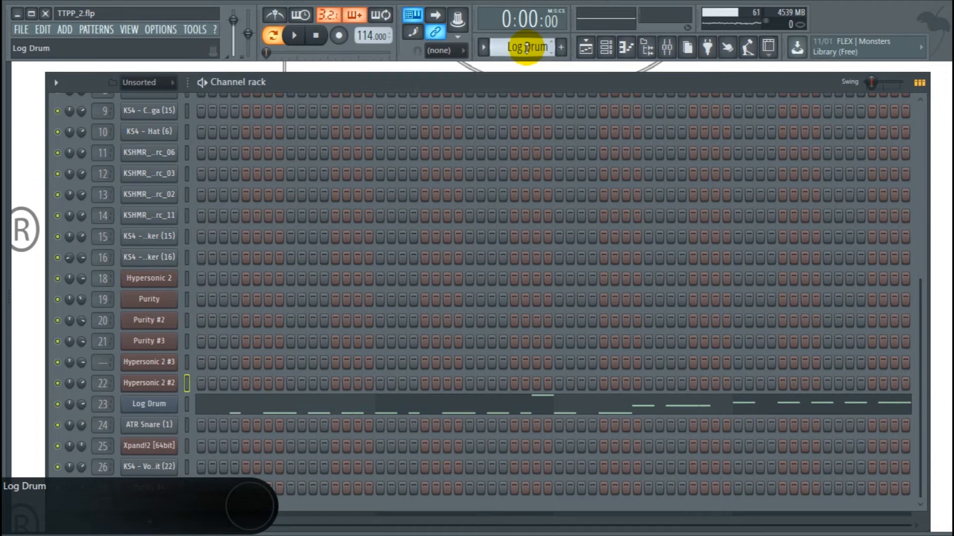
pyautogui.click(296, 404)
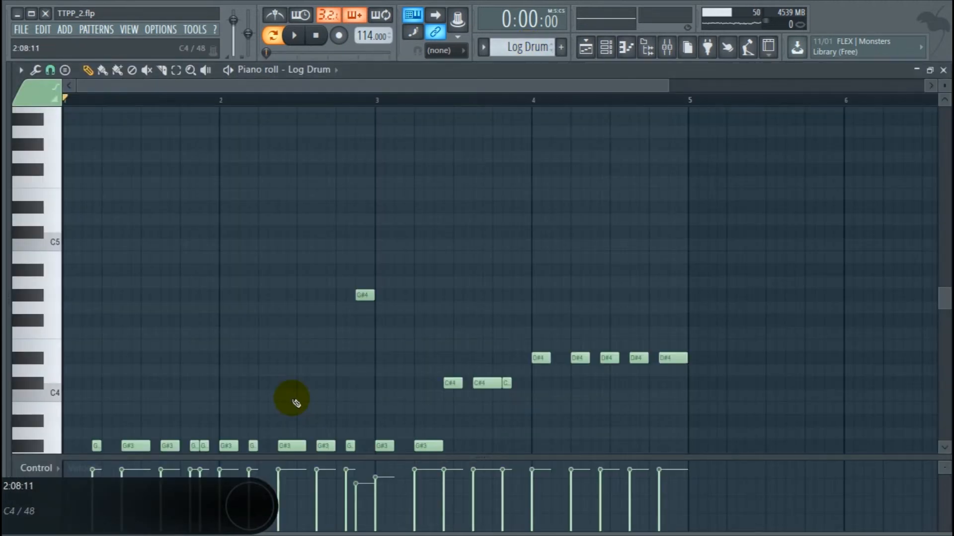
pyautogui.scroll(-3, 296, 403)
pyautogui.press('space')
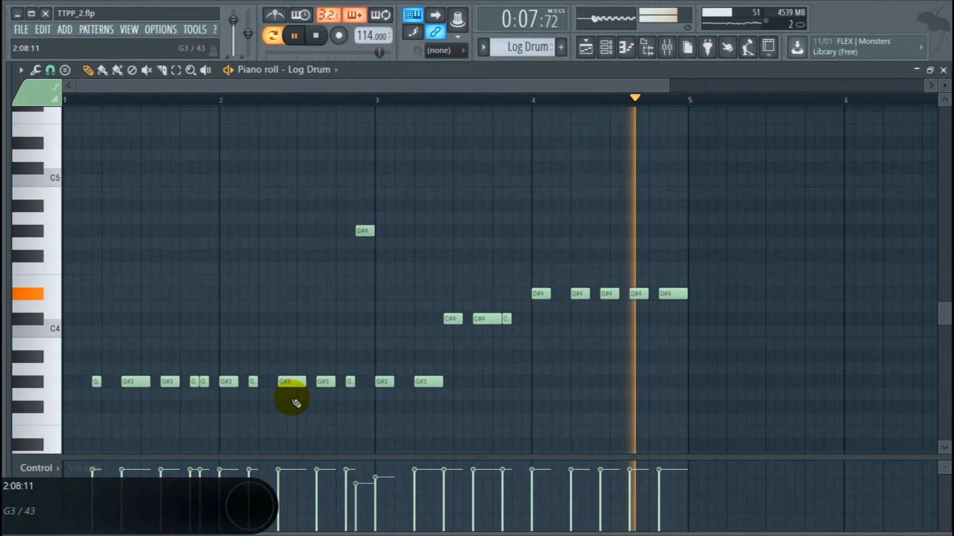
pyautogui.press('space')
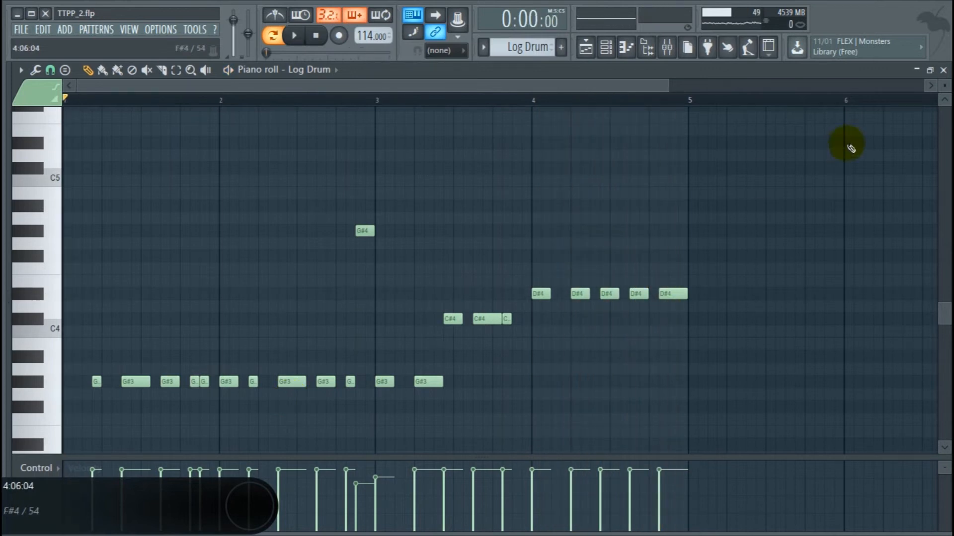
pyautogui.click(943, 70)
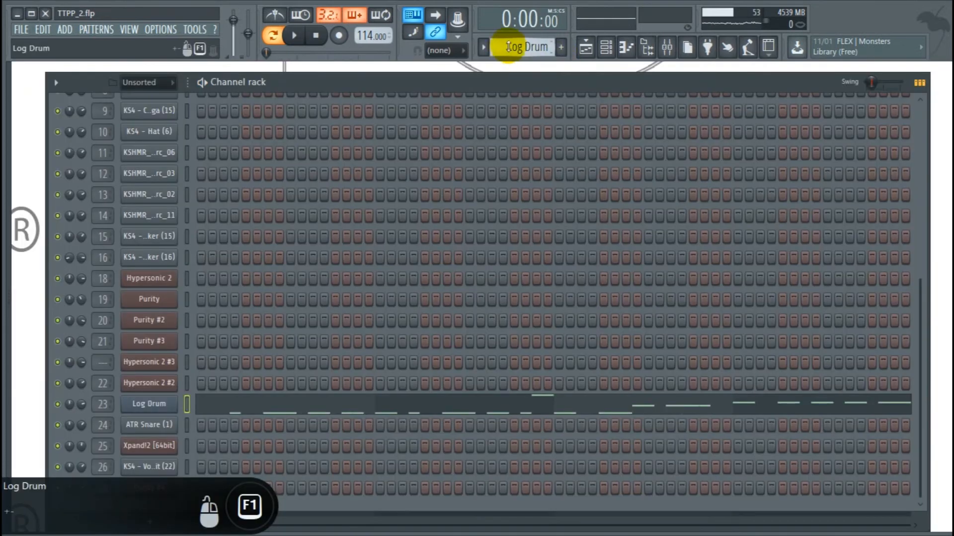
# Play the ATR Snare (1) pattern, then switch to Xpand!2 [64bit] and inspect its chord notes in the piano roll.
pyautogui.scroll(-1, 522, 48)
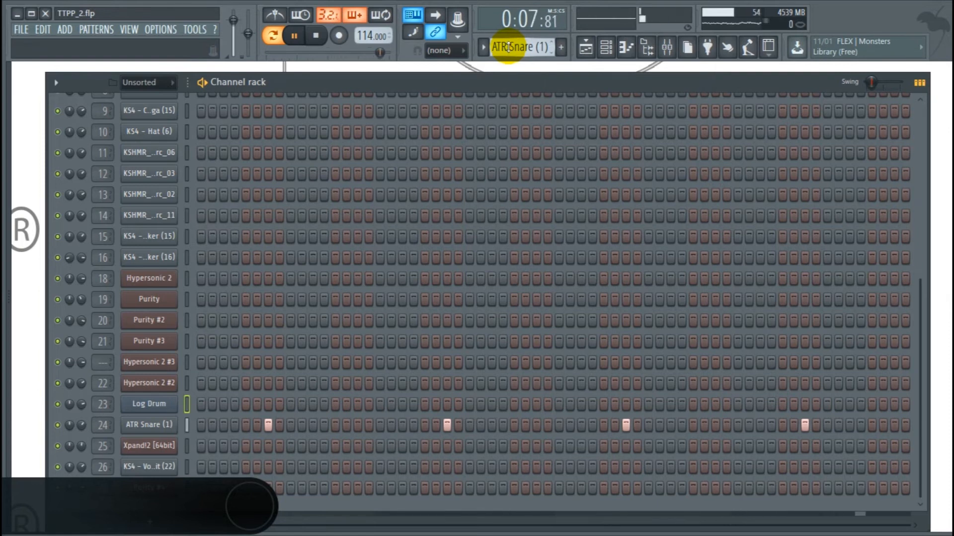
pyautogui.moveTo(508, 47); pyautogui.dragTo(509, 44)
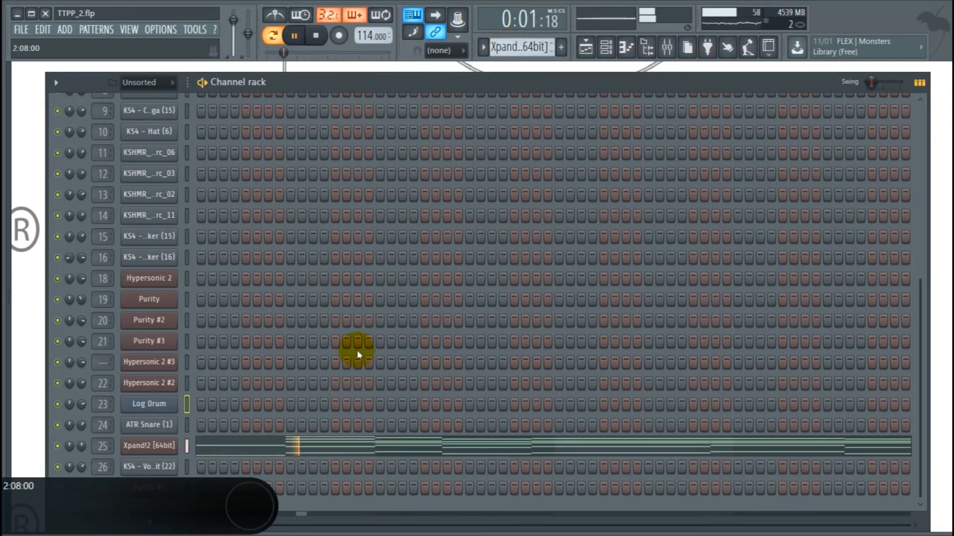
pyautogui.click(278, 448)
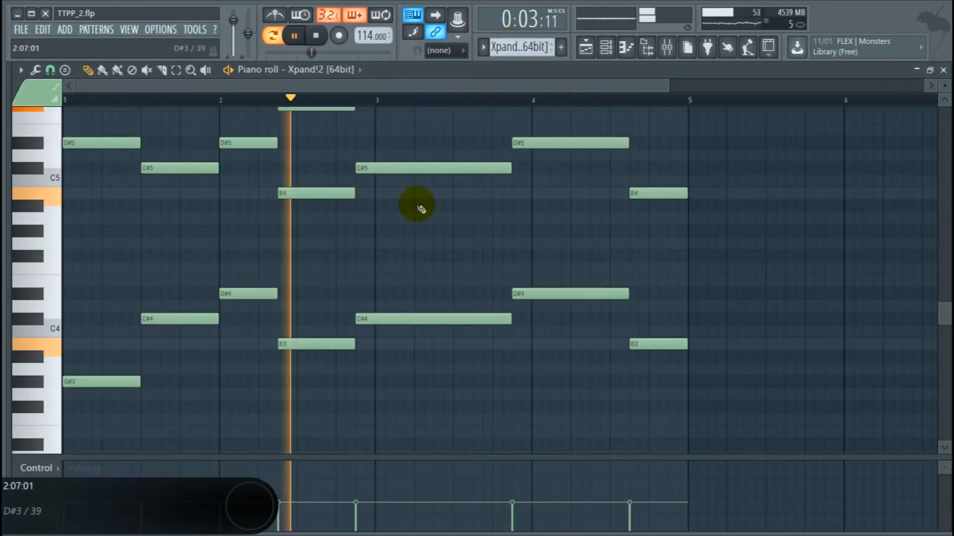
pyautogui.scroll(4, 372, 192)
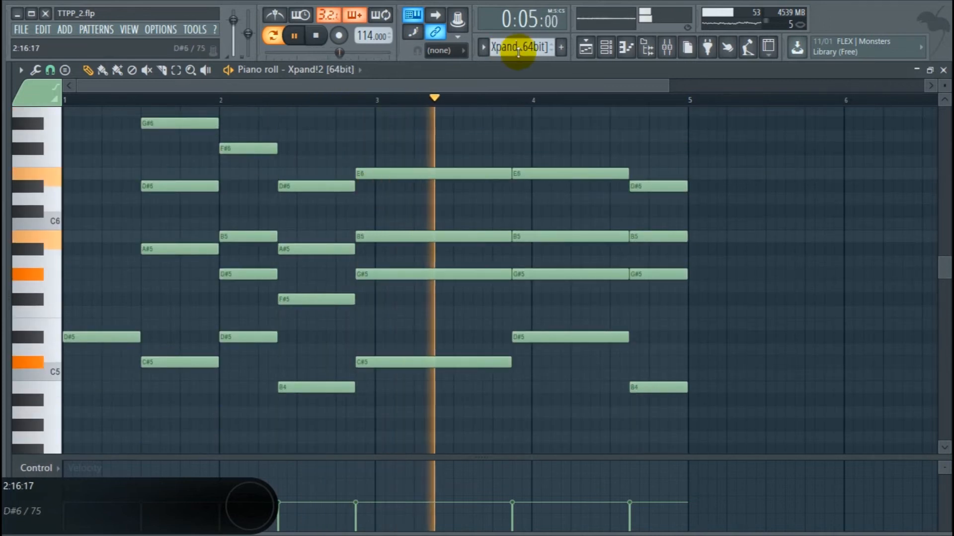
pyautogui.moveTo(665, 85); pyautogui.dragTo(719, 86)
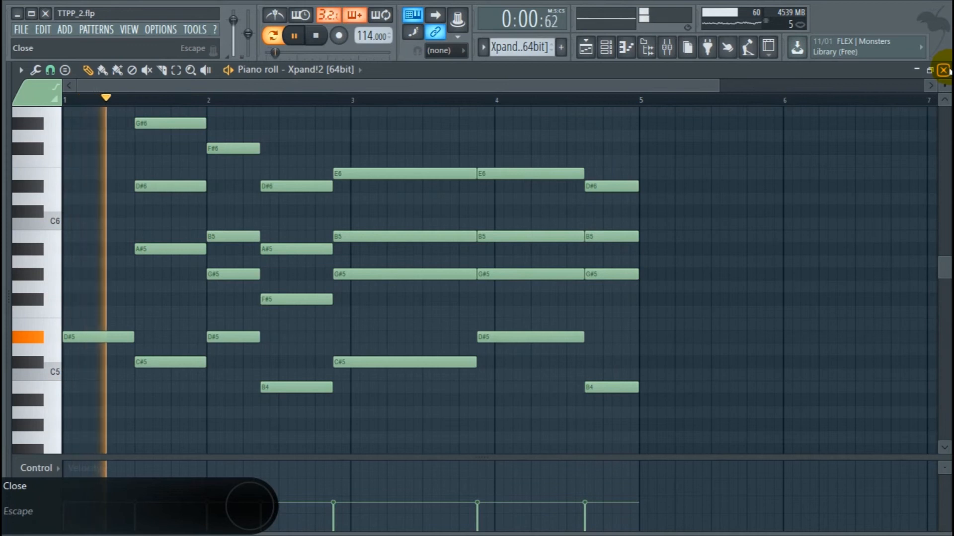
pyautogui.click(942, 70)
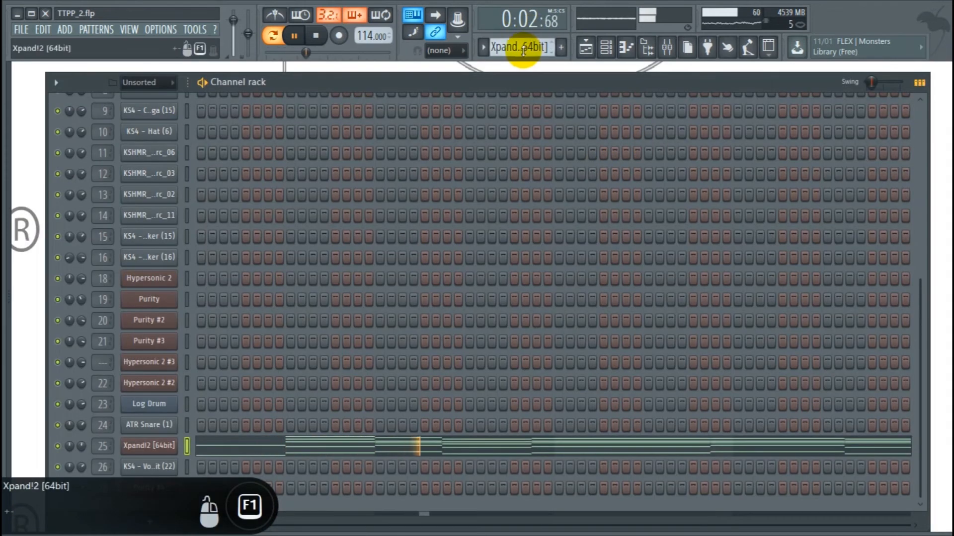
# Step through the KS4 Vox Hit (22) pattern to Purity #4 and inspect its notes in the piano roll.
pyautogui.press('space')
pyautogui.scroll(-1, 524, 50)
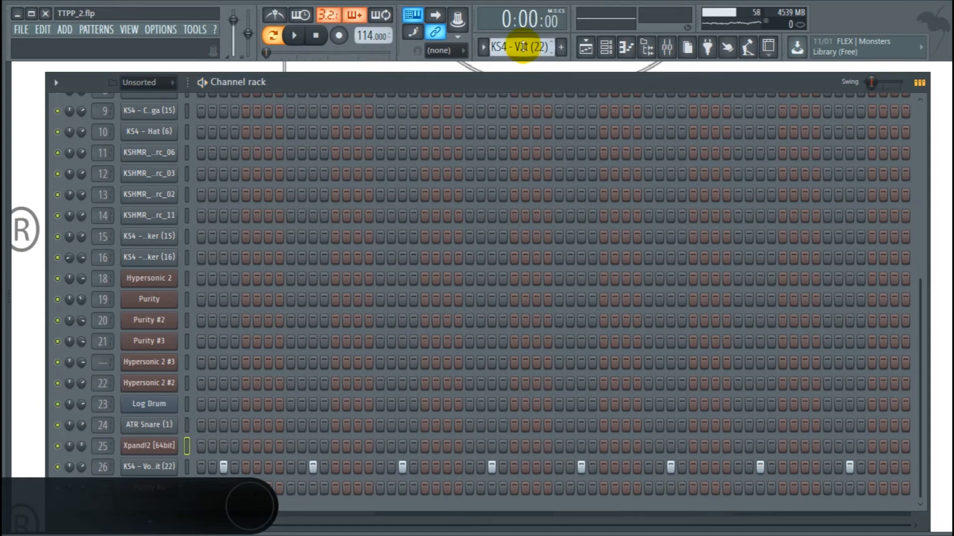
pyautogui.press('Right')
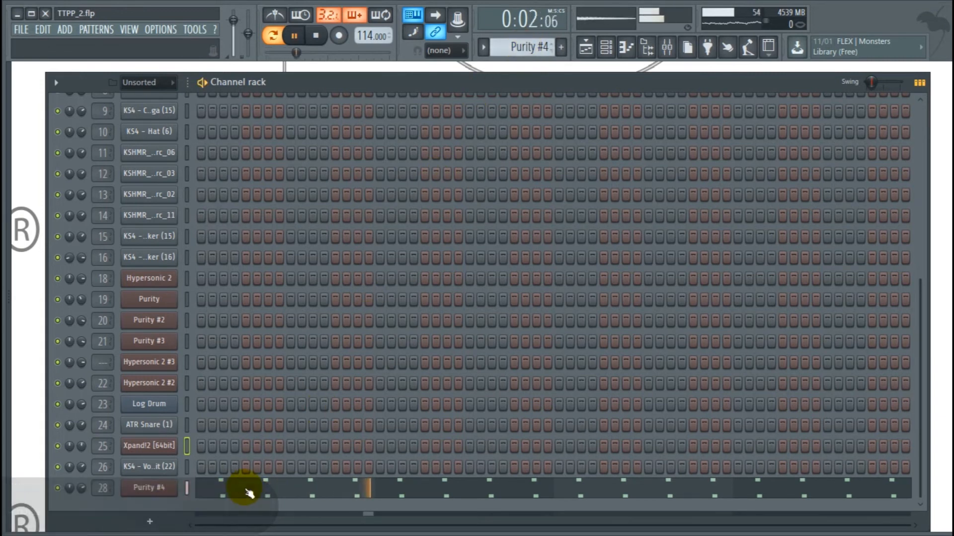
pyautogui.click(245, 491)
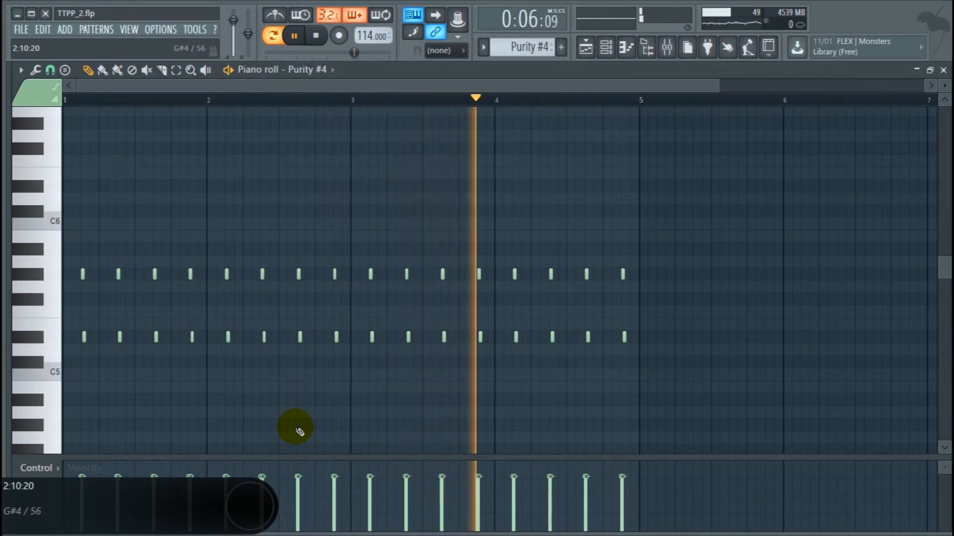
pyautogui.click(943, 70)
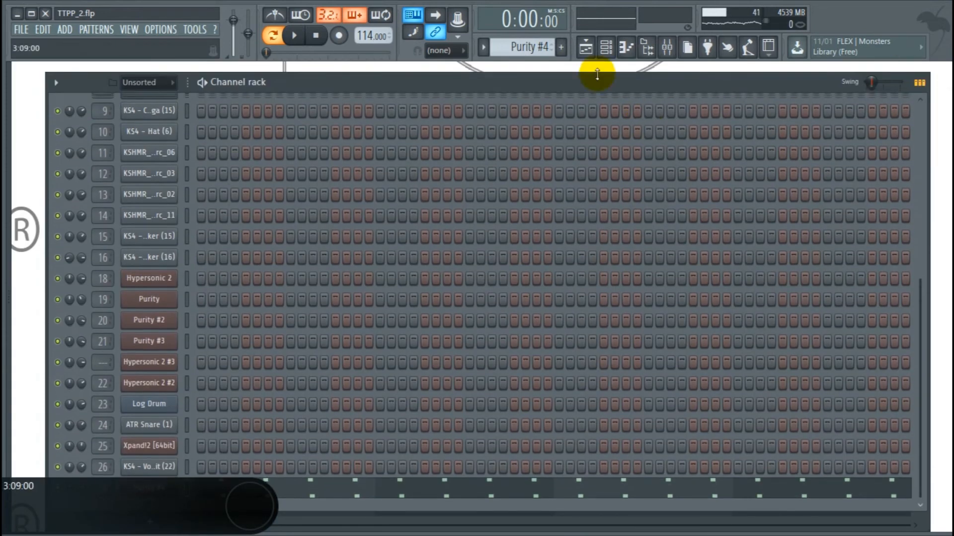
# Add a new empty pattern, open the Playlist, and play the full song arrangement.
pyautogui.click(561, 47)
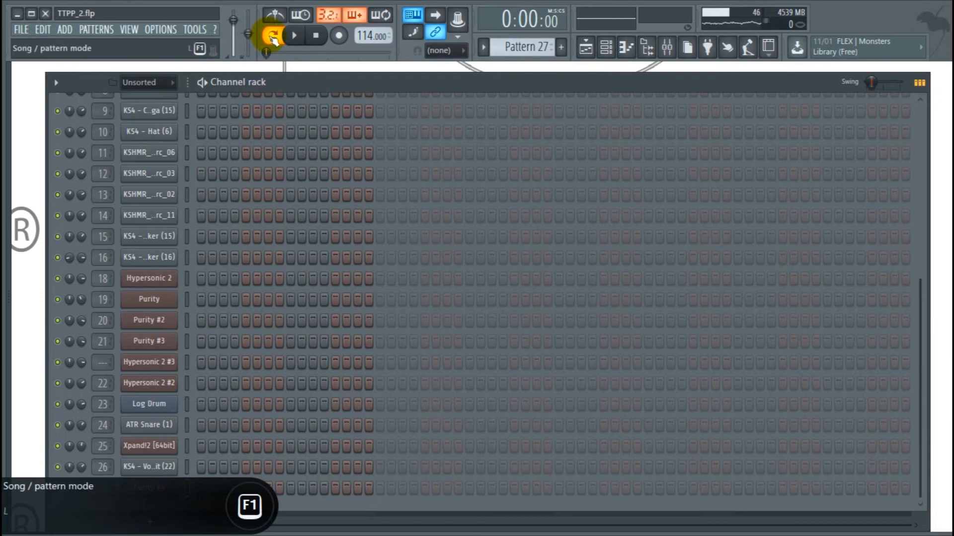
pyautogui.click(587, 47)
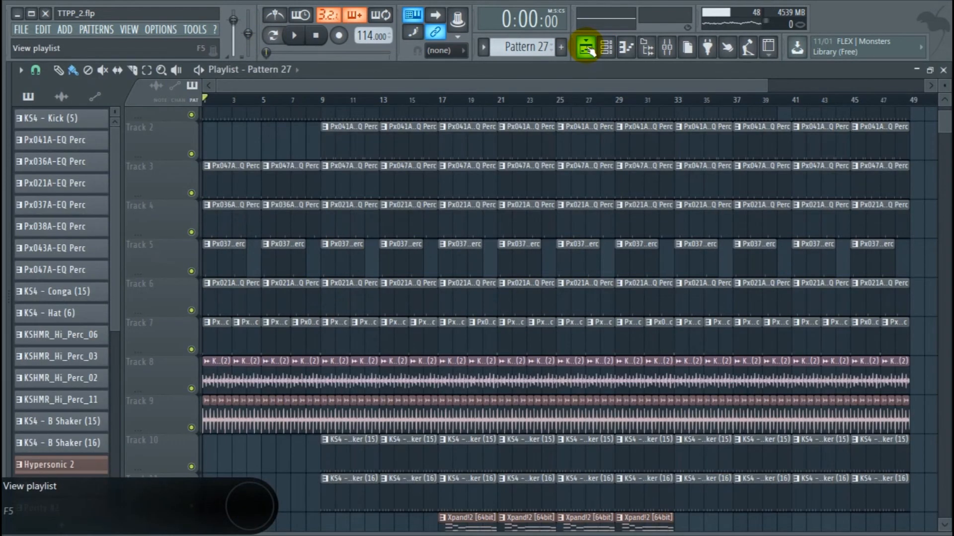
pyautogui.scroll(1, 360, 130)
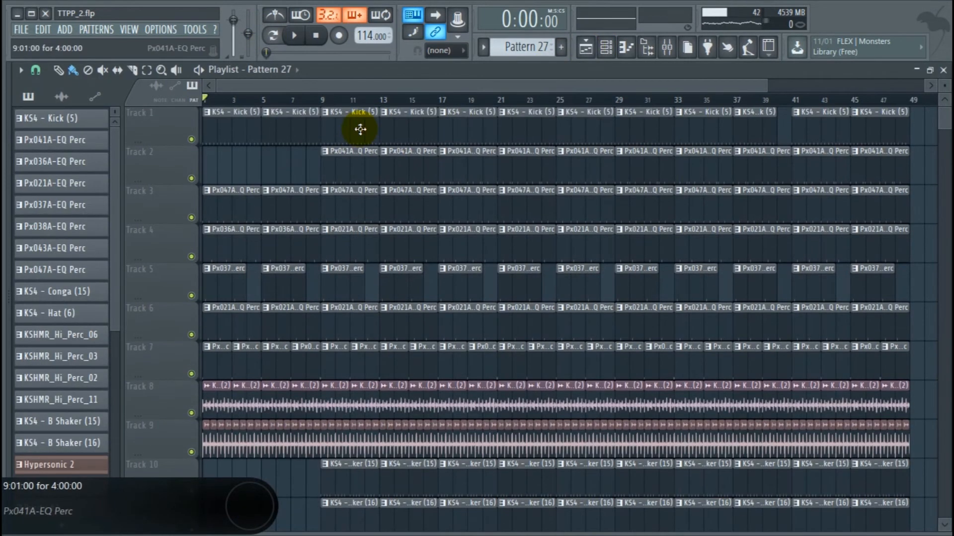
pyautogui.moveTo(767, 84); pyautogui.dragTo(848, 85)
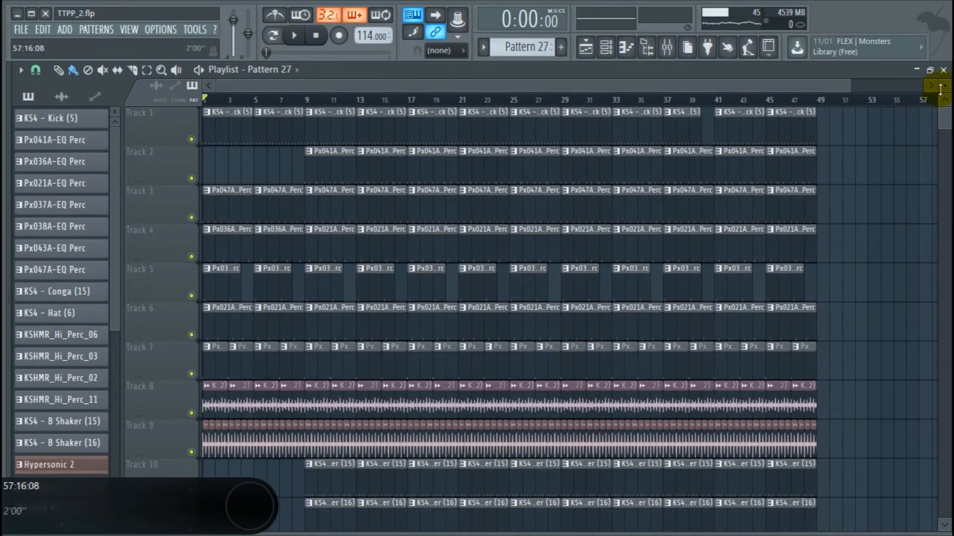
pyautogui.moveTo(944, 89); pyautogui.dragTo(944, 105)
pyautogui.press('space')
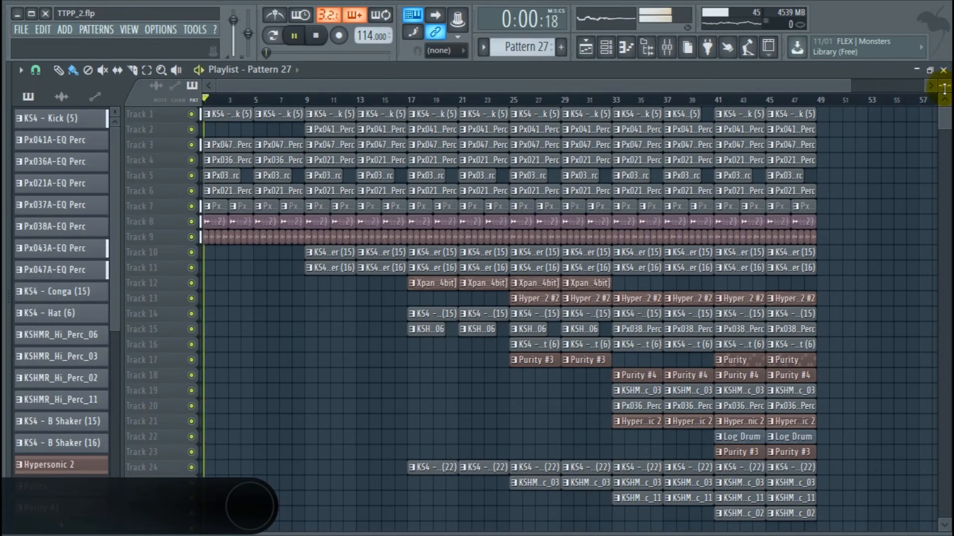
# Raise the Px047A-EQ Perc mixer track's fader slightly during playback, then return to the Playlist.
pyautogui.click(667, 49)
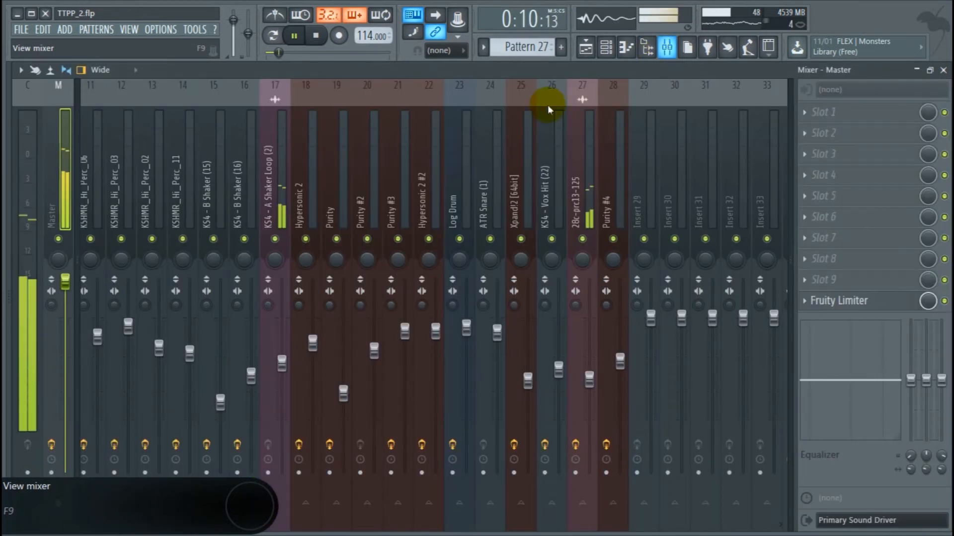
pyautogui.scroll(10, 472, 135)
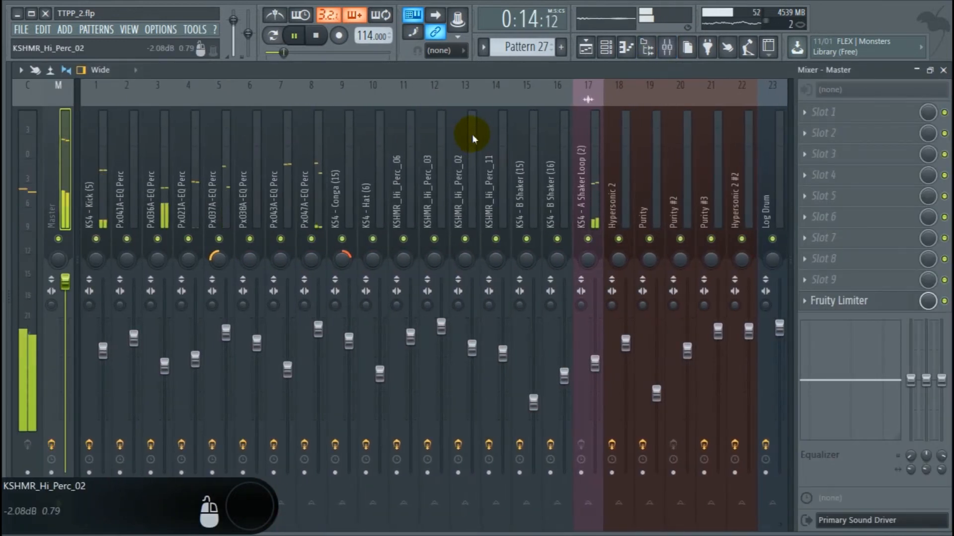
pyautogui.click(315, 205)
pyautogui.moveTo(315, 335); pyautogui.dragTo(314, 329)
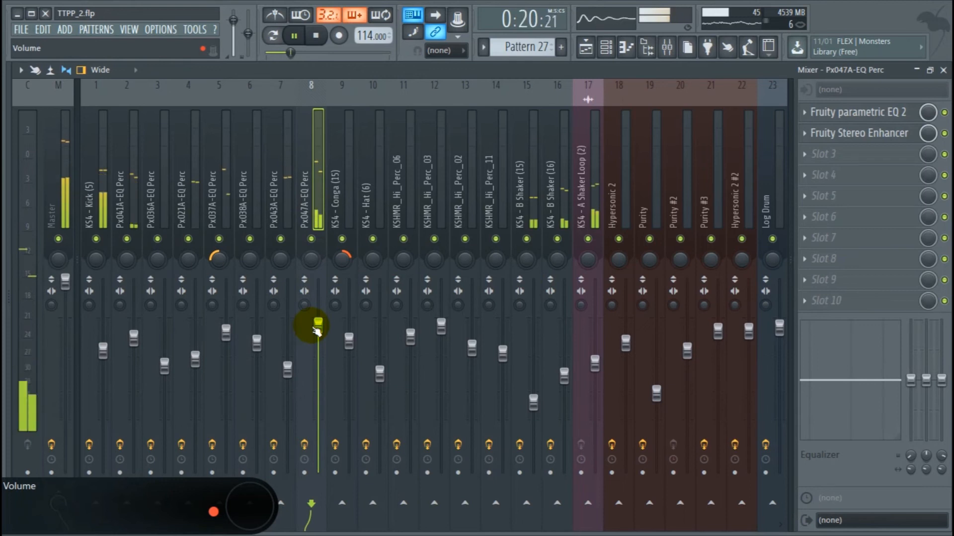
pyautogui.click(587, 48)
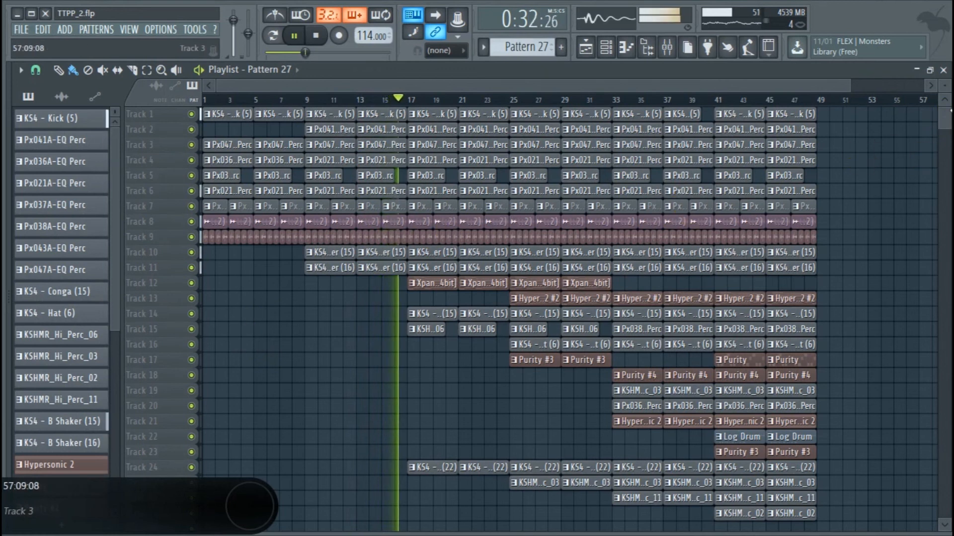
# Enlarge the Playlist track heights and scroll through the lower tracks of the arrangement during playback.
pyautogui.moveTo(945, 86); pyautogui.dragTo(945, 72)
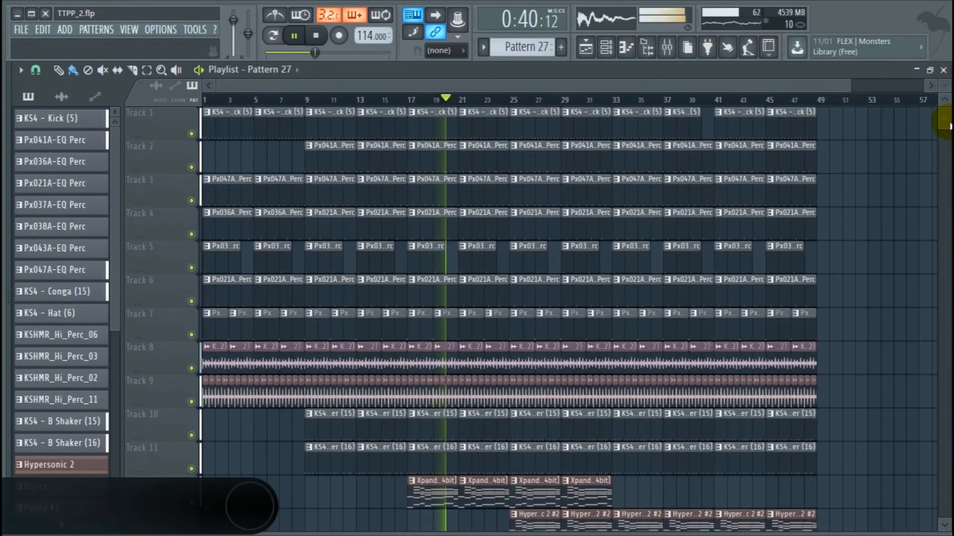
pyautogui.moveTo(949, 127); pyautogui.dragTo(949, 173)
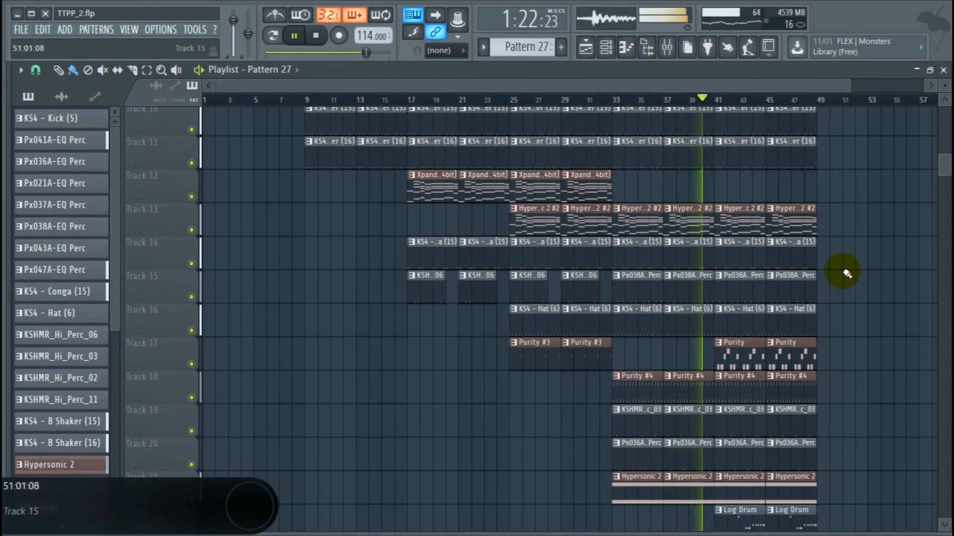
pyautogui.scroll(-4, 845, 273)
pyautogui.scroll(1, 847, 273)
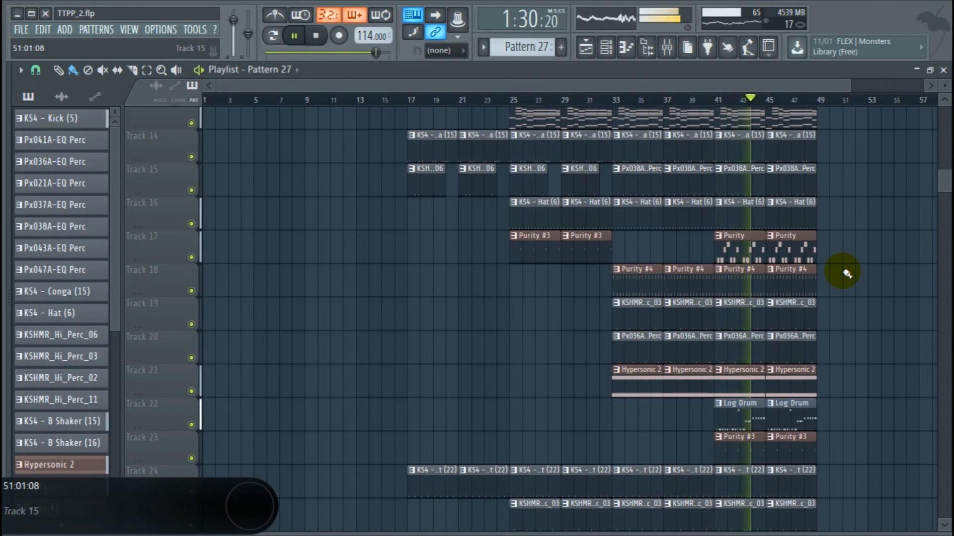
# Open the Mixer, scroll to the Log Drum track and raise its fader slightly during playback.
pyautogui.click(666, 47)
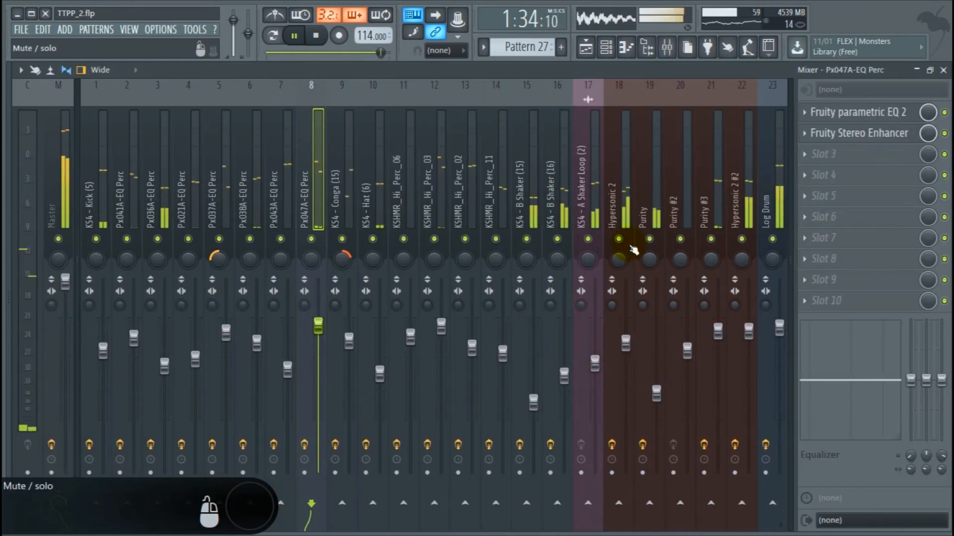
pyautogui.scroll(-8, 634, 197)
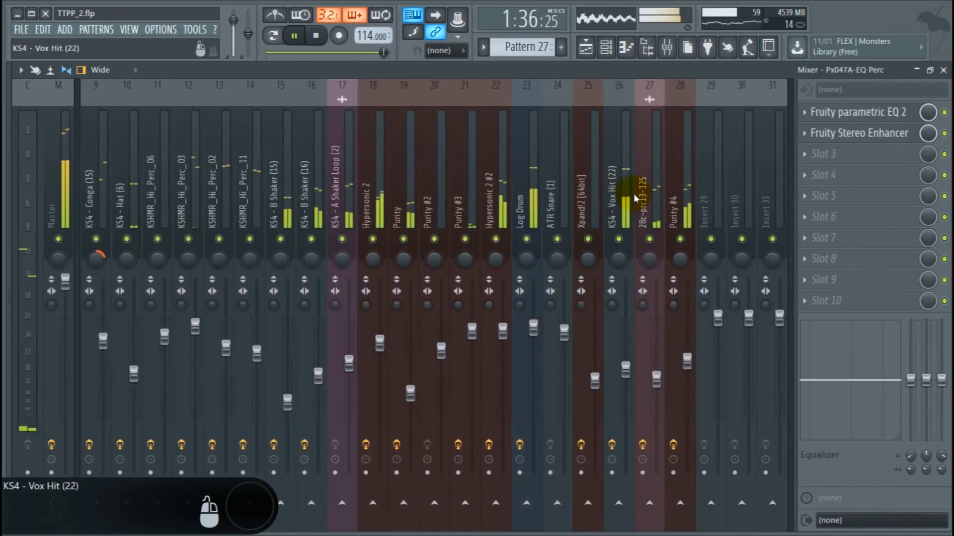
pyautogui.moveTo(533, 331); pyautogui.dragTo(536, 322)
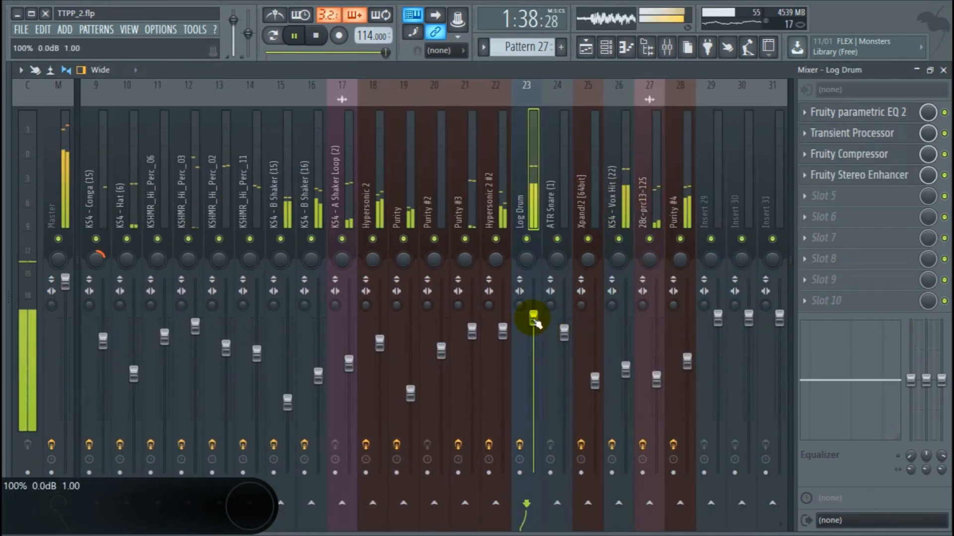
# Return to the Playlist, stop playback and close the program window.
pyautogui.click(586, 47)
pyautogui.press('space')
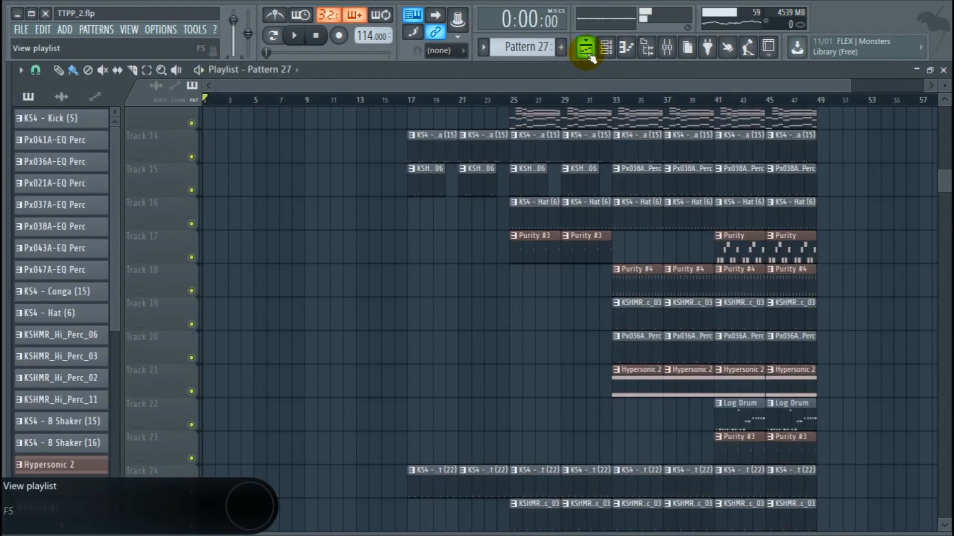
pyautogui.click(46, 18)
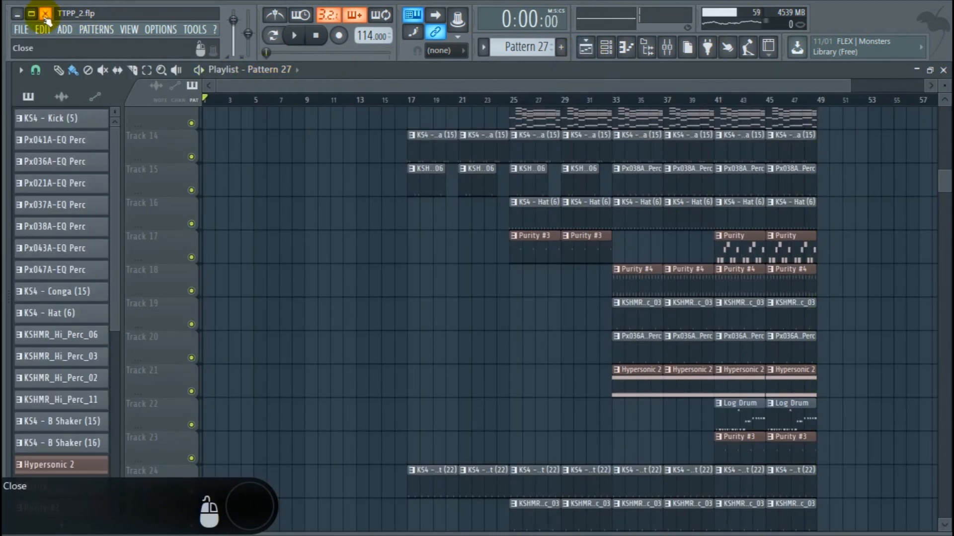